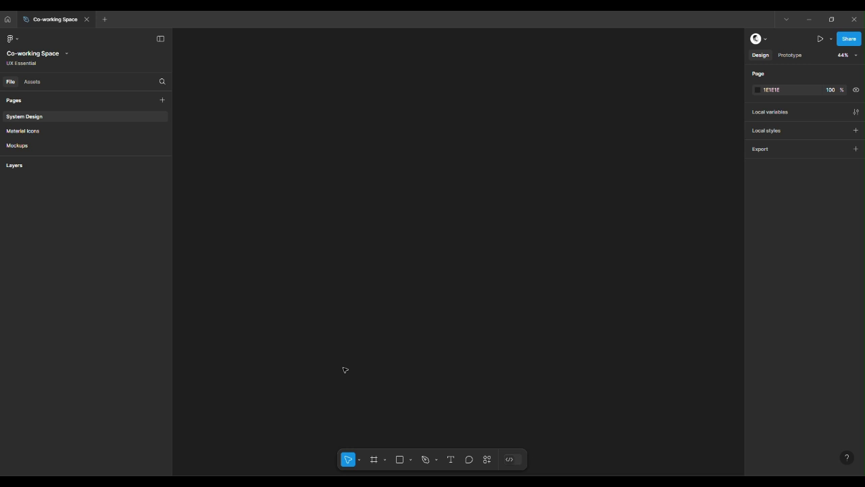
# Create an iPhone 16 frame on the System Design page and rename it Home Page
pyautogui.click(374, 460)
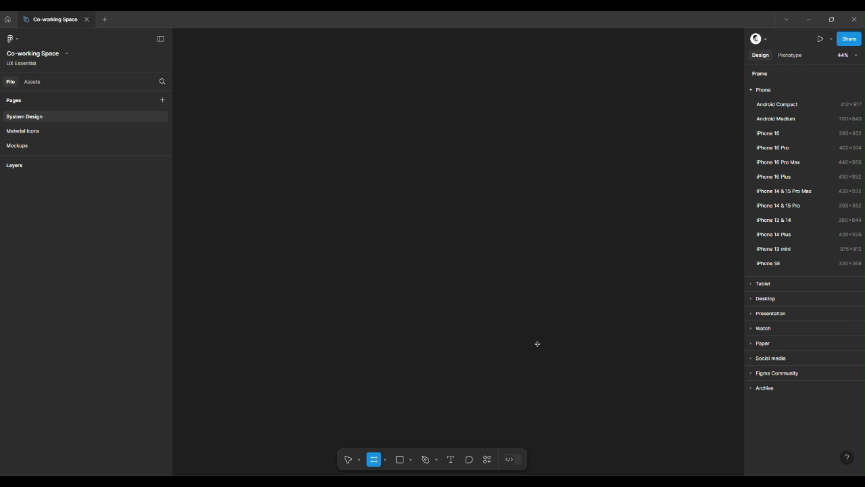
pyautogui.click(778, 134)
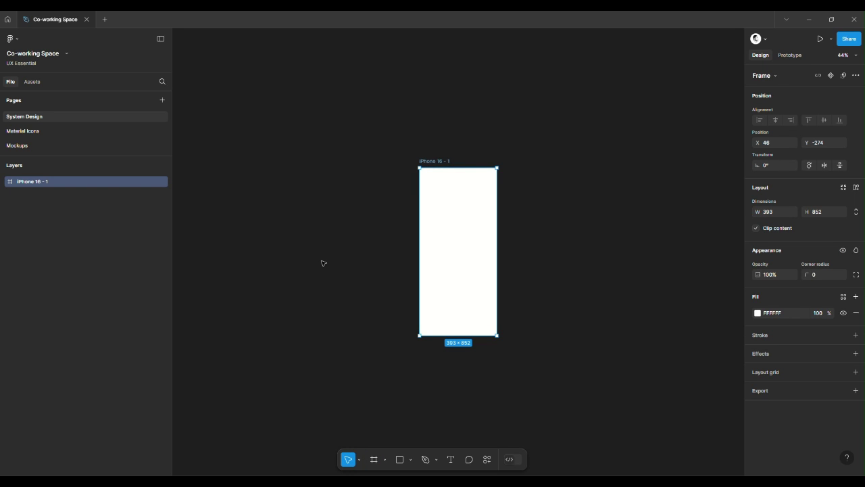
pyautogui.doubleClick(442, 161)
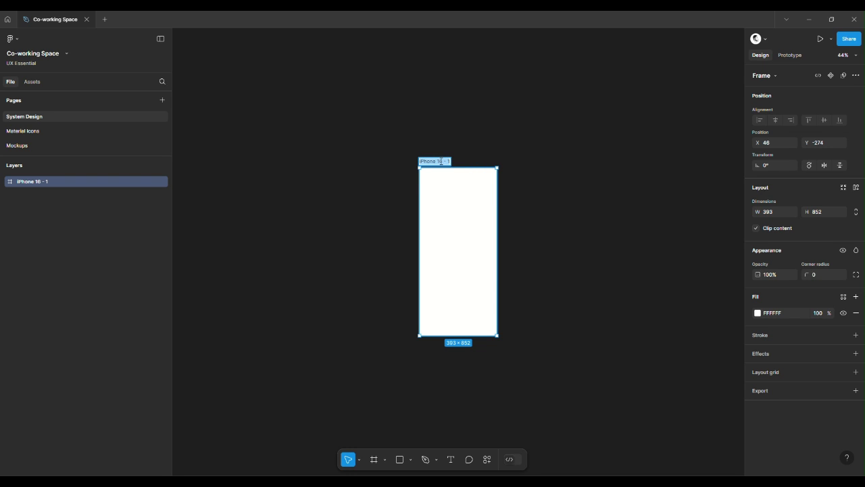
pyautogui.write('Co')
pyautogui.press('BackSpace')
pyautogui.press('BackSpace')
pyautogui.write('Home Page')
pyautogui.click(545, 216)
pyautogui.scroll(5, 452, 268)
pyautogui.click(436, 164)
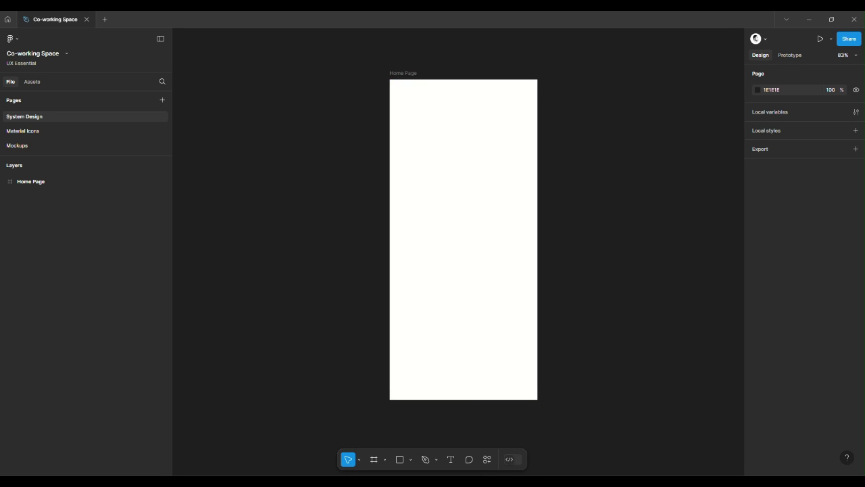
# Search the Unsplash plugin for "office" and insert the photo of the white chair and laptop on a wooden desk
pyautogui.click(487, 460)
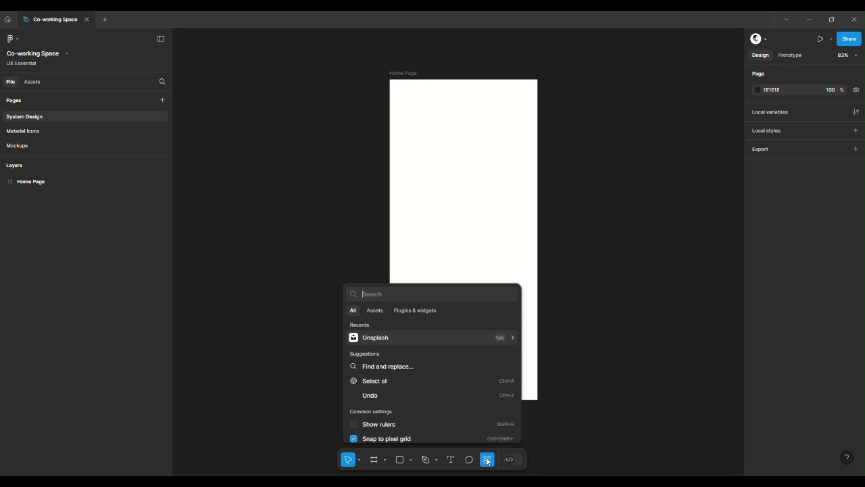
pyautogui.click(385, 337)
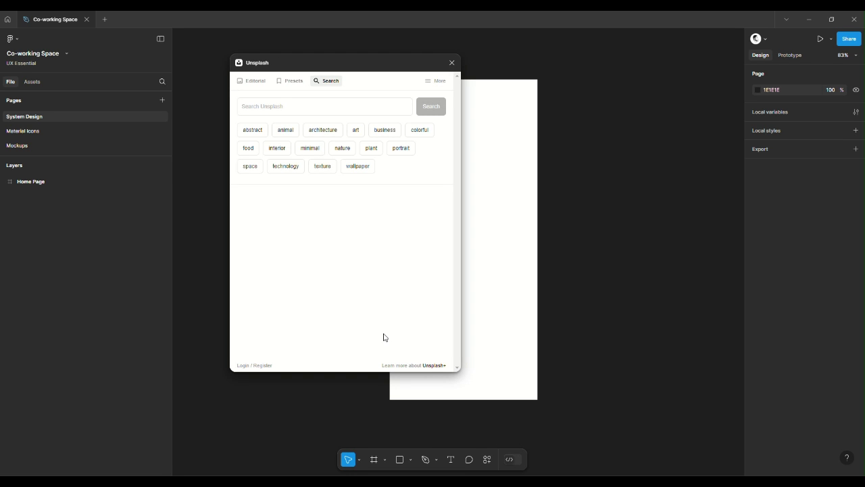
pyautogui.click(311, 104)
pyautogui.write('ofi')
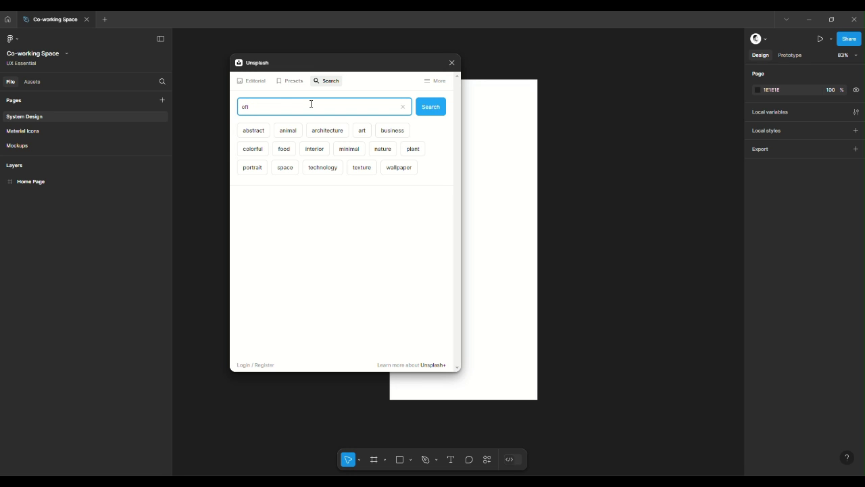
pyautogui.write('fice')
pyautogui.press('Return')
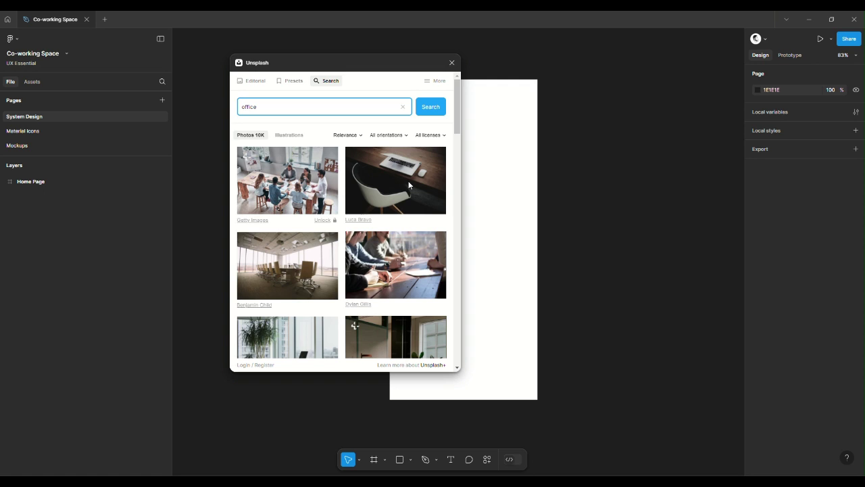
pyautogui.moveTo(408, 184); pyautogui.dragTo(453, 187)
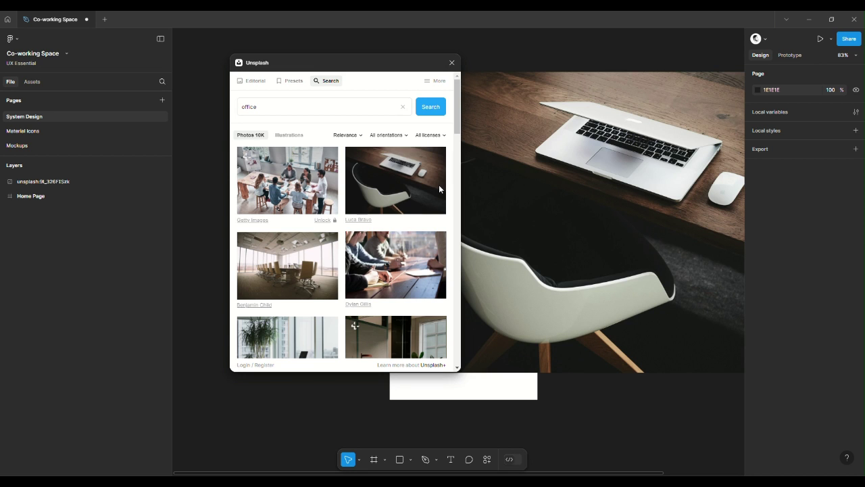
pyautogui.click(451, 62)
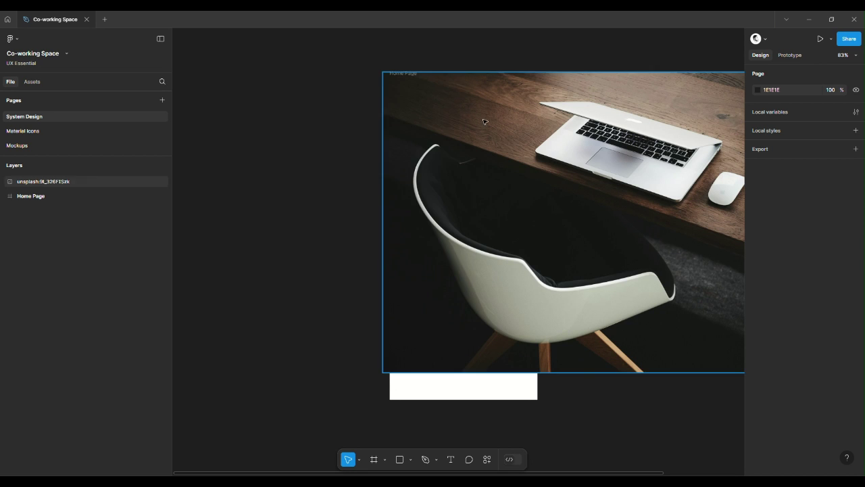
# Shrink the photo to about 338 × 270 and place it inside the Home Page frame, horizontally centred at about Y 141
pyautogui.scroll(-5, 483, 122)
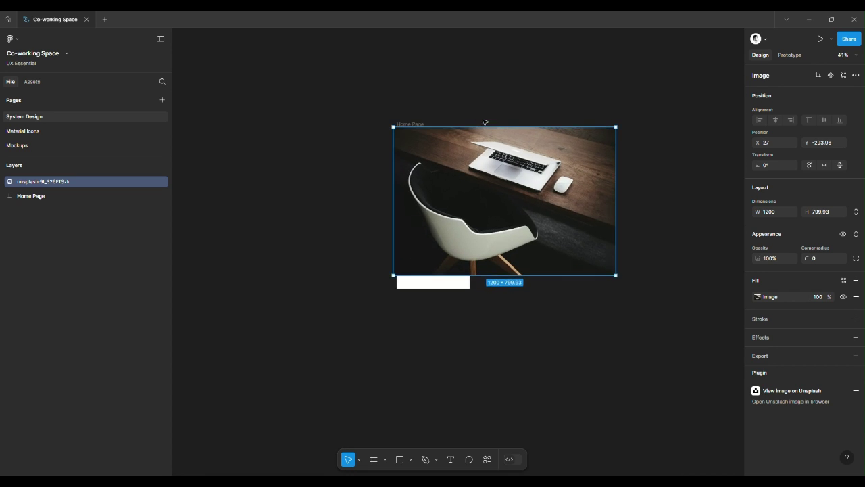
pyautogui.moveTo(615, 275); pyautogui.dragTo(456, 177)
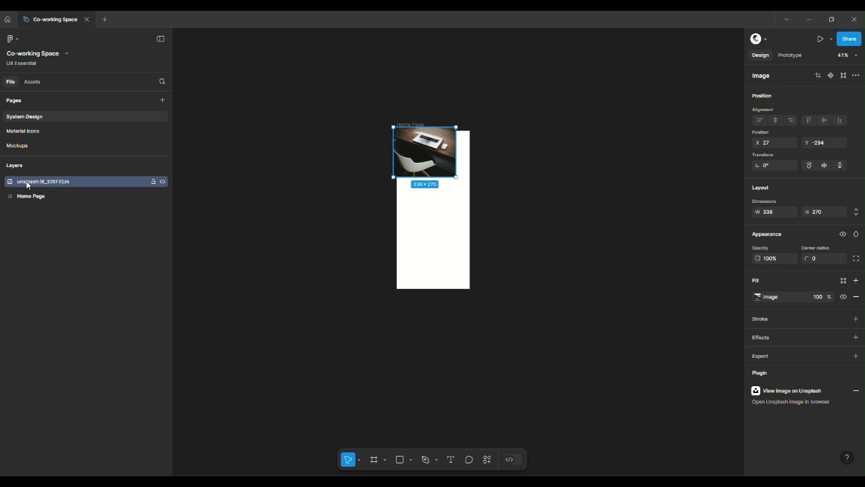
pyautogui.moveTo(26, 181); pyautogui.dragTo(31, 196)
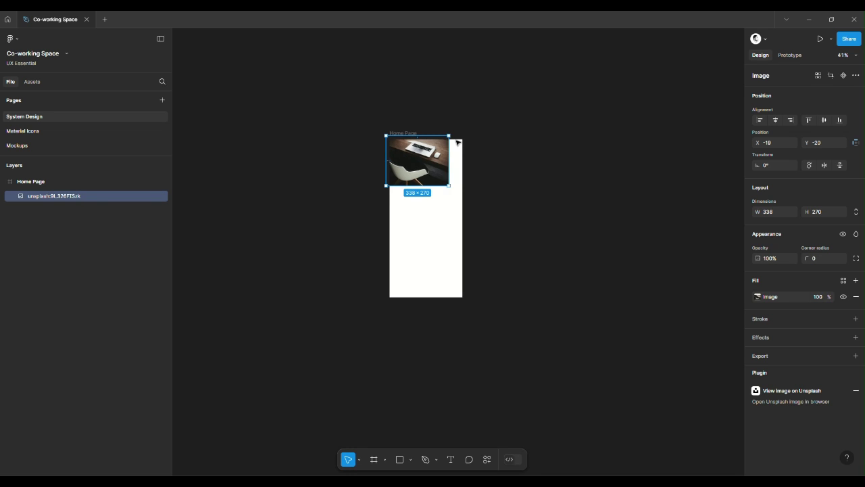
pyautogui.scroll(5, 426, 171)
pyautogui.moveTo(405, 156); pyautogui.dragTo(429, 234)
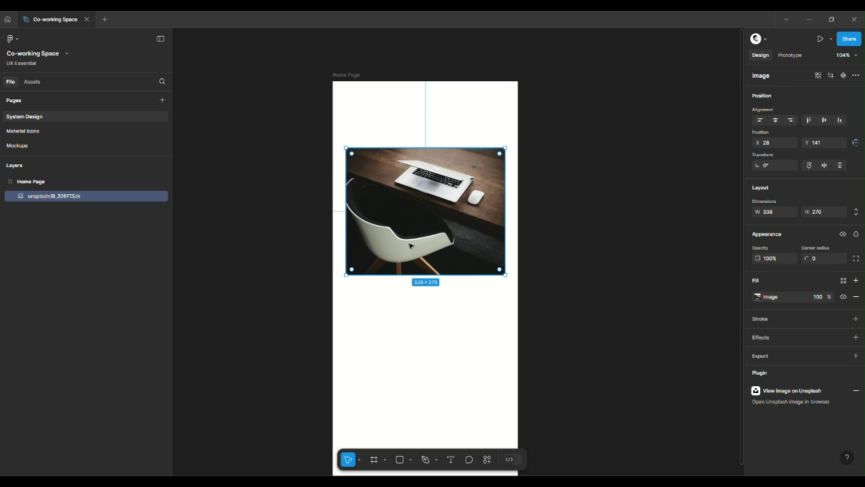
# Wrap the photo in an auto layout frame and rename that frame Card
pyautogui.hotkey('shift', 'a')
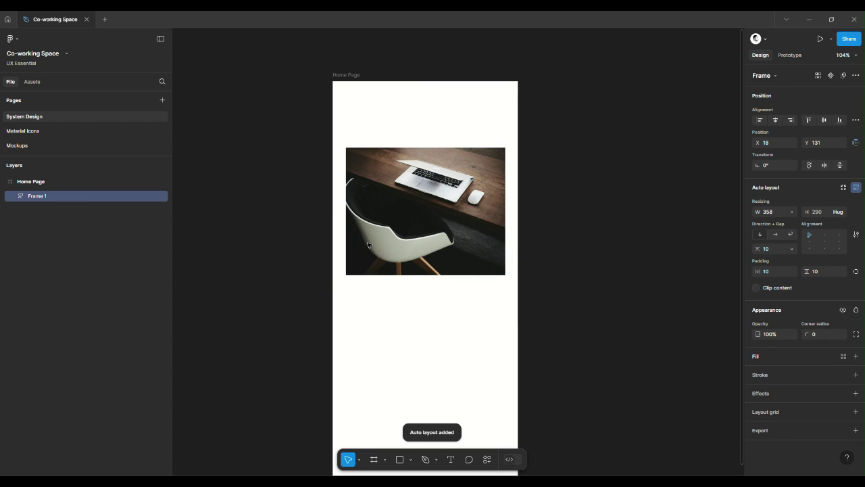
pyautogui.doubleClick(40, 196)
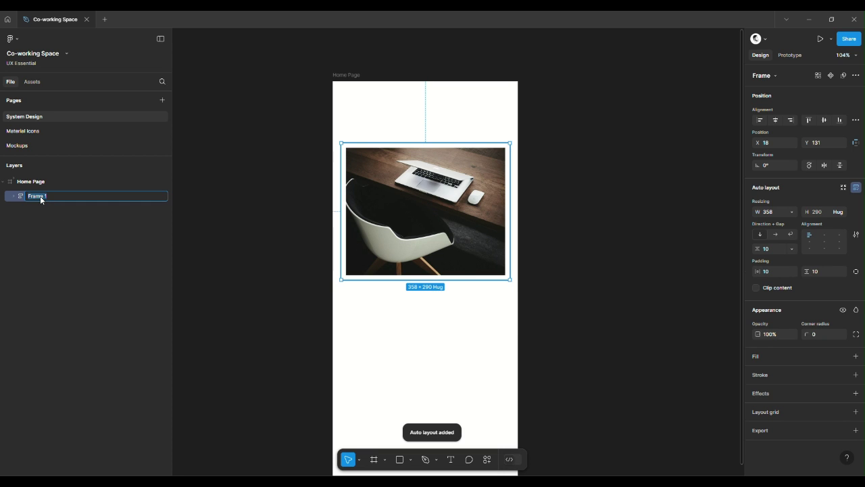
pyautogui.write('C')
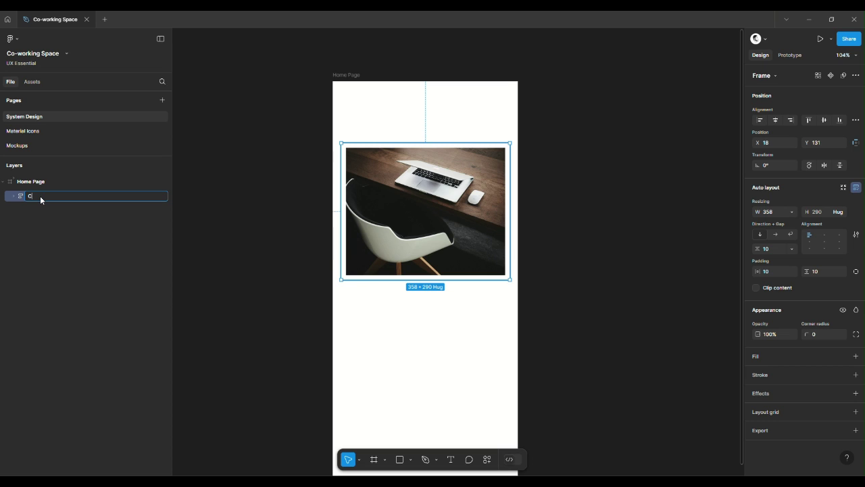
pyautogui.write('ard')
pyautogui.press('Return')
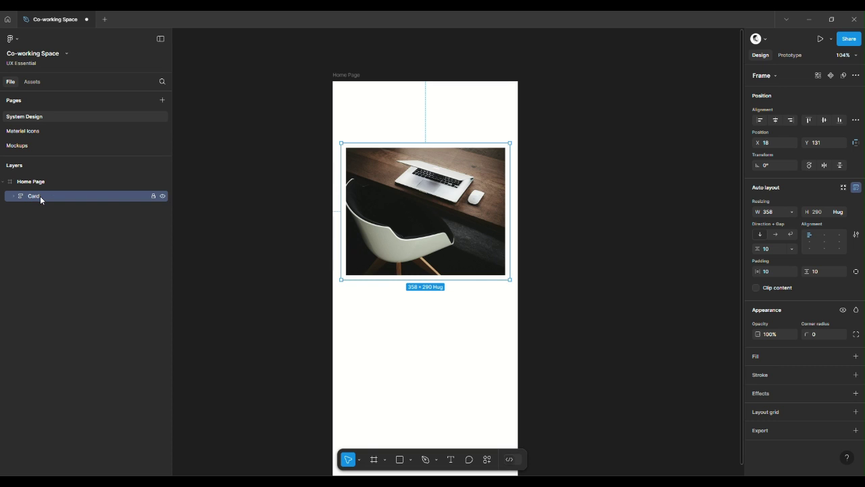
# Add the text "Office Space" above the photo inside the Card frame
pyautogui.click(13, 196)
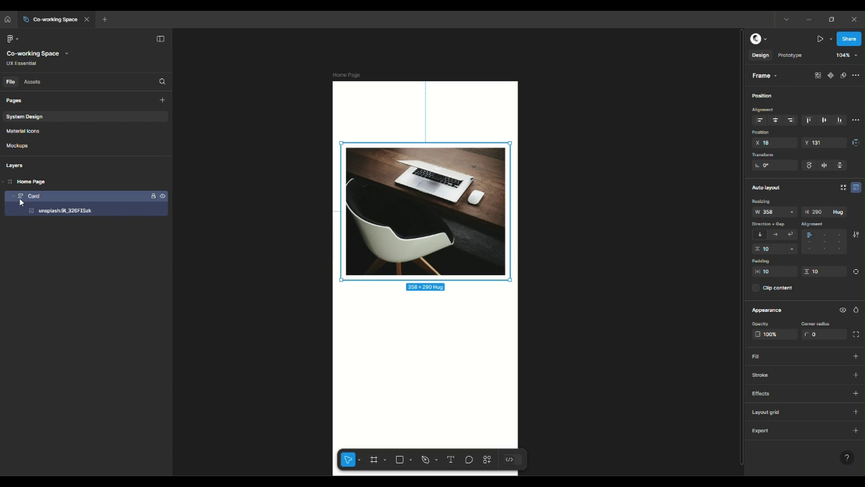
pyautogui.click(451, 460)
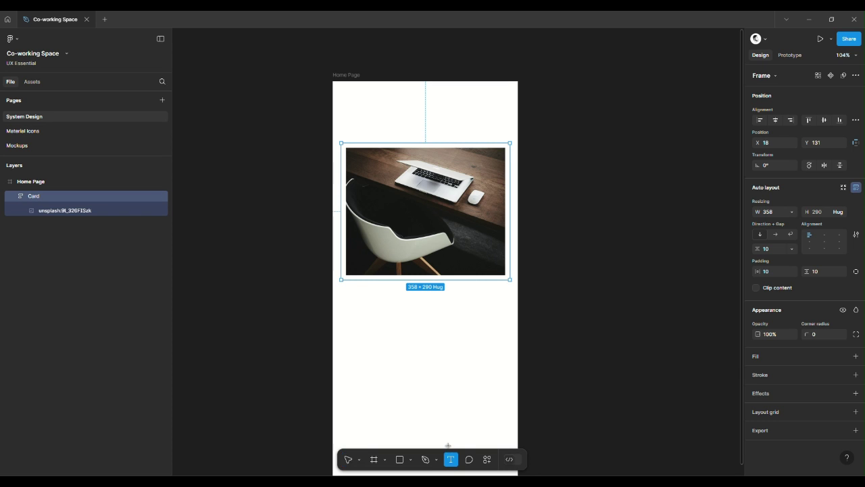
pyautogui.click(355, 151)
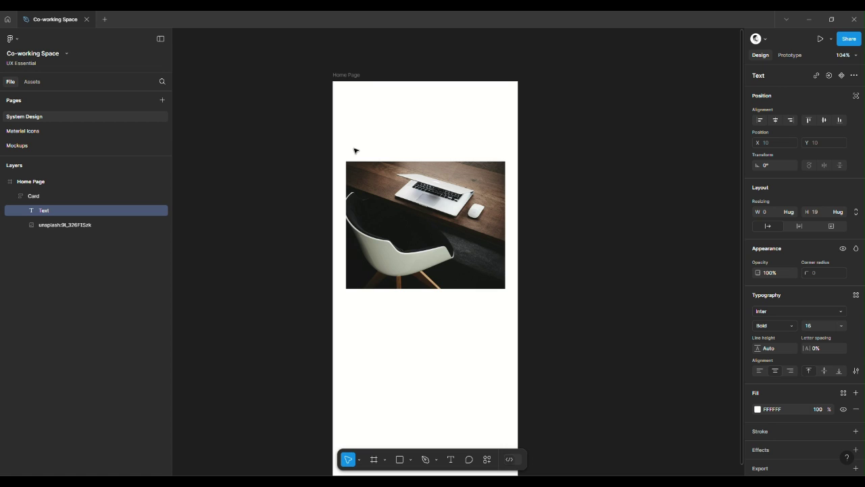
pyautogui.write('Office Space')
pyautogui.press('Escape')
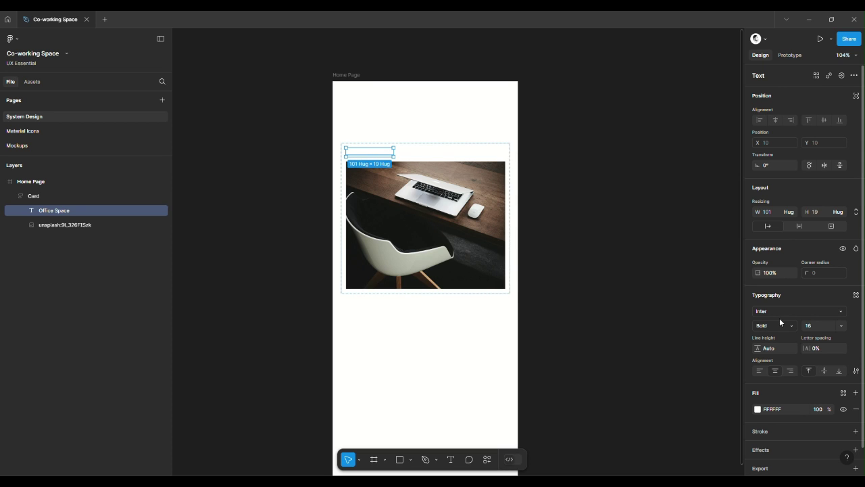
# Set the fill colour of the "Office Space" text to 222222
pyautogui.click(785, 408)
pyautogui.write('2')
pyautogui.press('Return')
pyautogui.click(646, 329)
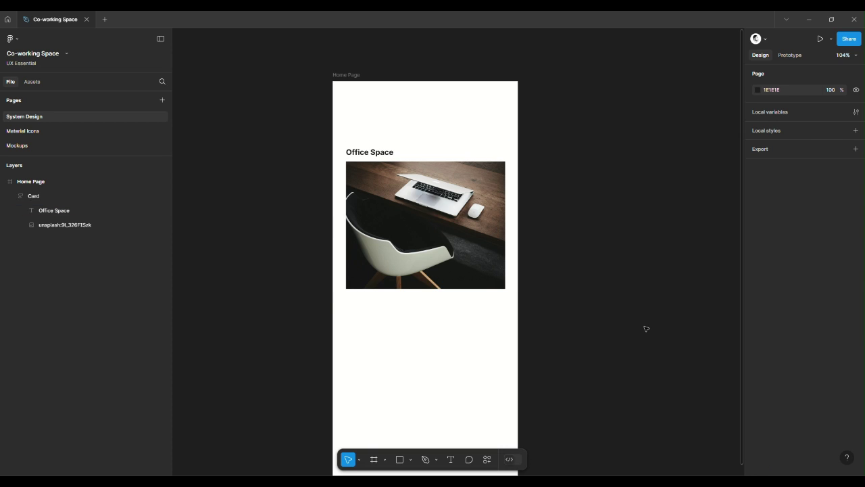
# Give the Card frame an EEEEEE fill and a corner radius of 10
pyautogui.click(467, 156)
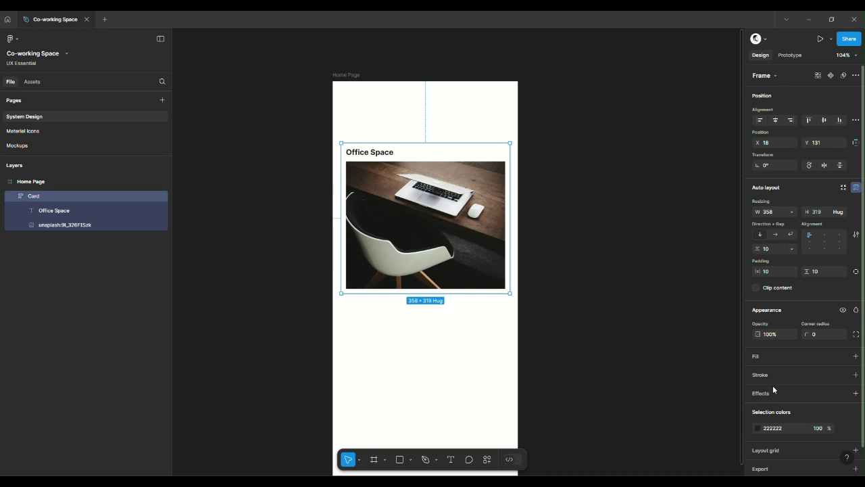
pyautogui.scroll(-1, 790, 433)
pyautogui.scroll(-1, 809, 475)
pyautogui.click(855, 331)
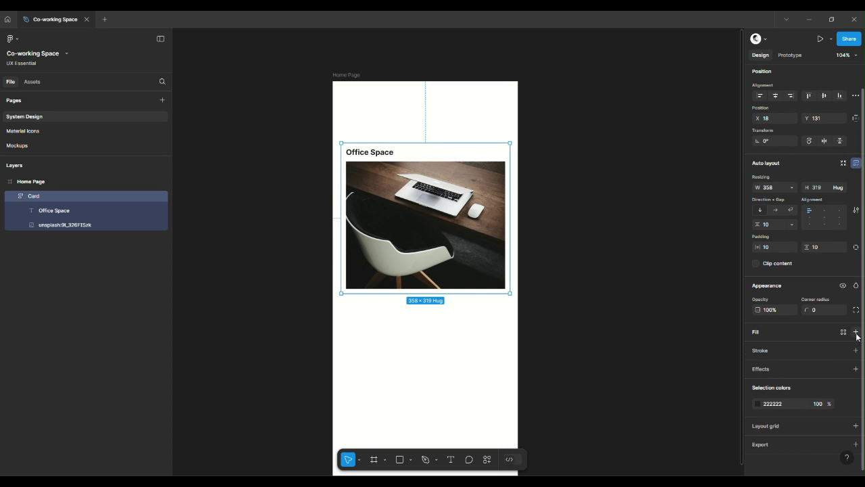
pyautogui.click(793, 347)
pyautogui.write('eee')
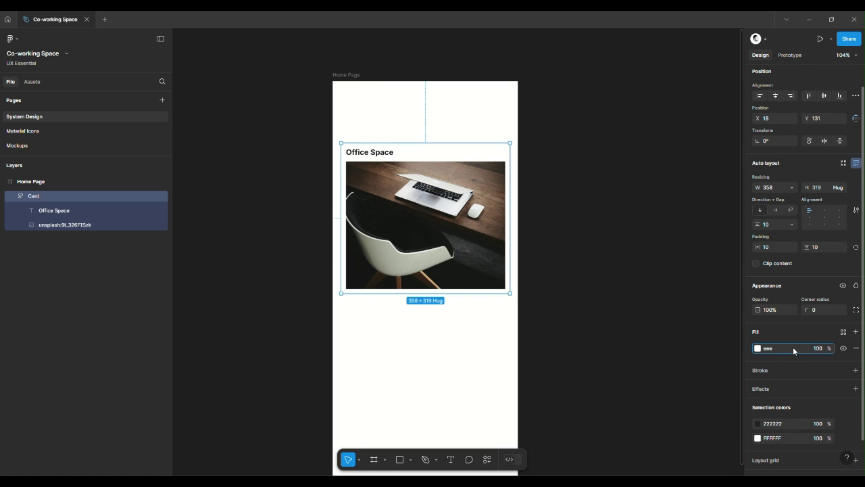
pyautogui.press('Return')
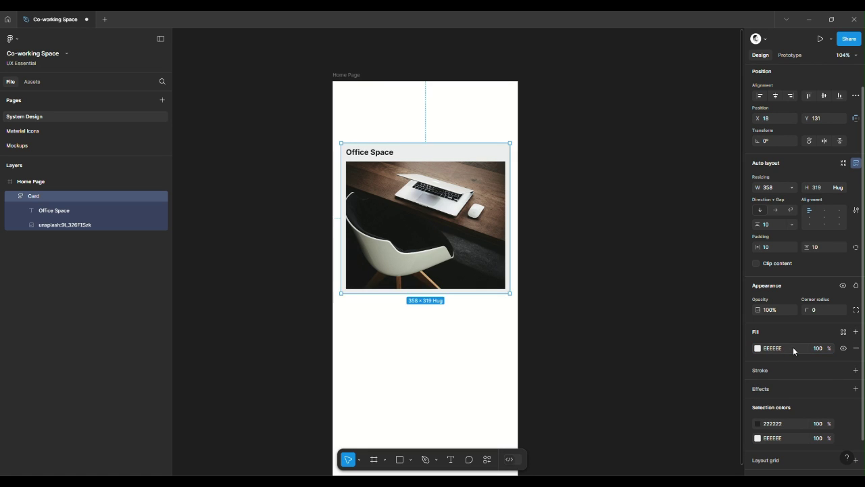
pyautogui.click(579, 199)
pyautogui.click(484, 162)
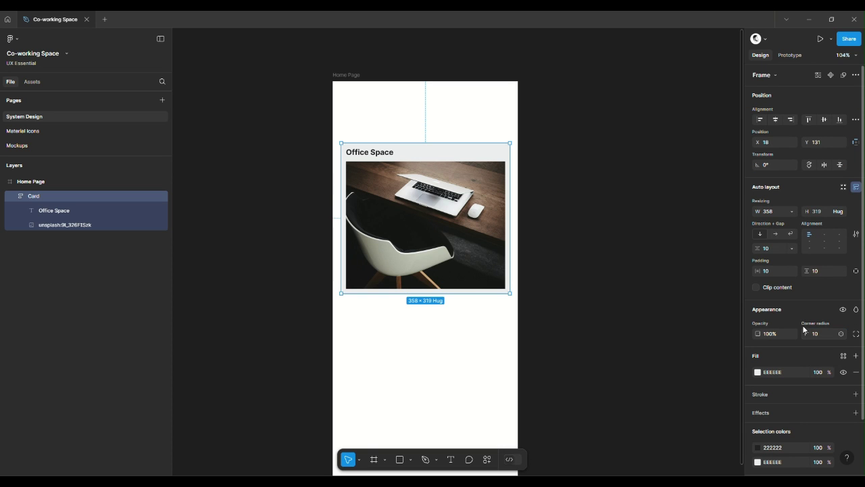
pyautogui.click(618, 241)
# Set the font size of the "Office Space" heading to 30
pyautogui.click(383, 155)
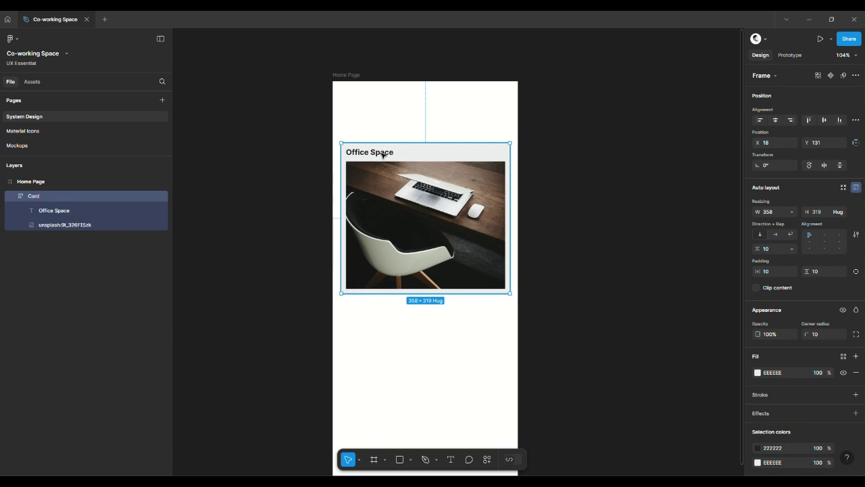
pyautogui.click(382, 155)
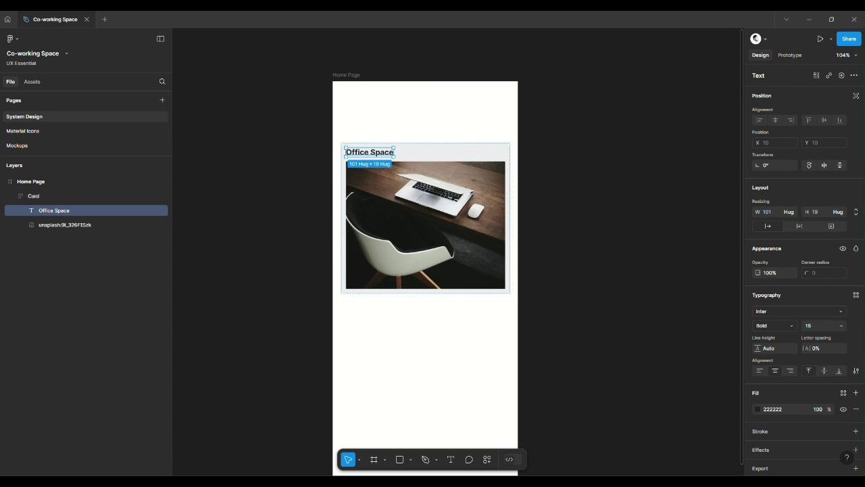
pyautogui.click(824, 329)
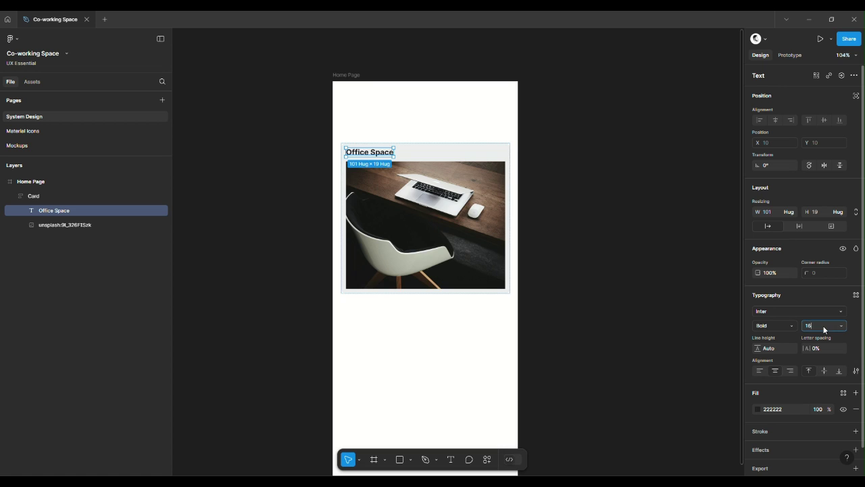
pyautogui.write('30')
pyautogui.press('Return')
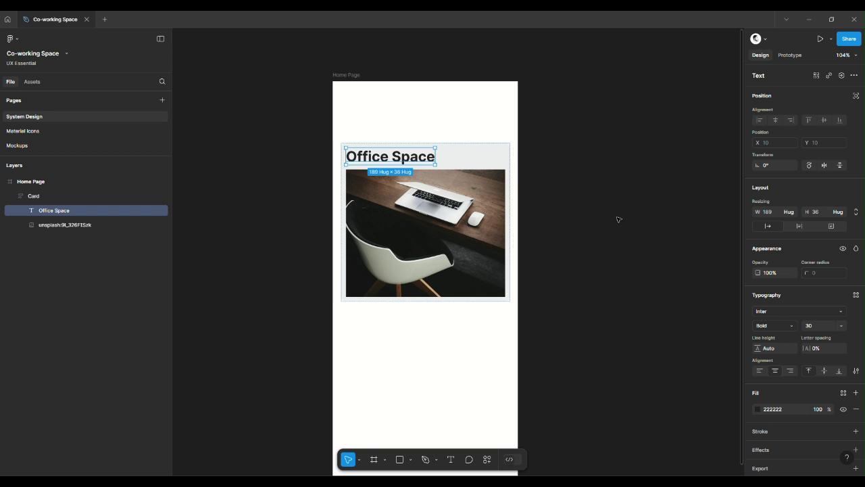
pyautogui.click(618, 219)
# Duplicate the "Office Space" heading within the card and set the copy's font size to 16
pyautogui.doubleClick(406, 157)
pyautogui.hotkey('ctrl', 'd')
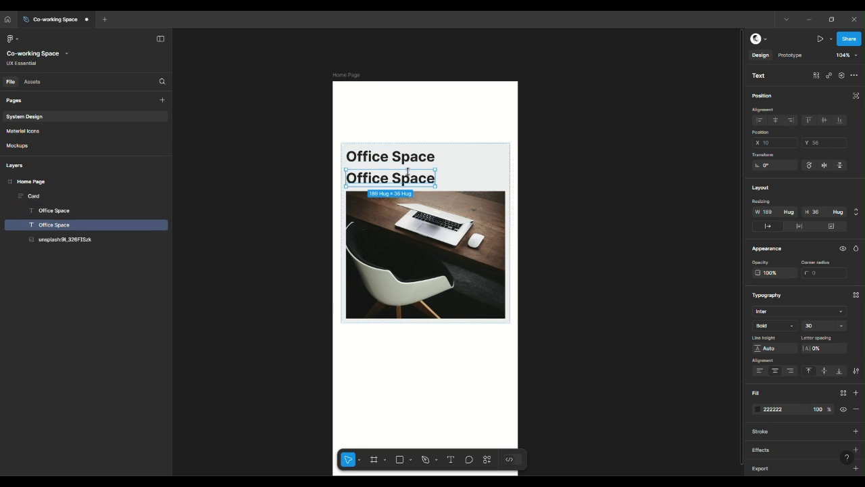
pyautogui.click(822, 327)
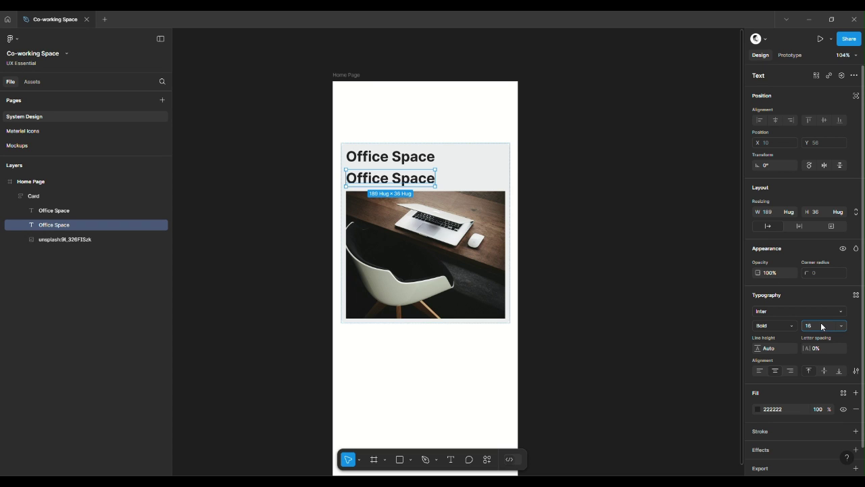
pyautogui.write('16')
pyautogui.press('Return')
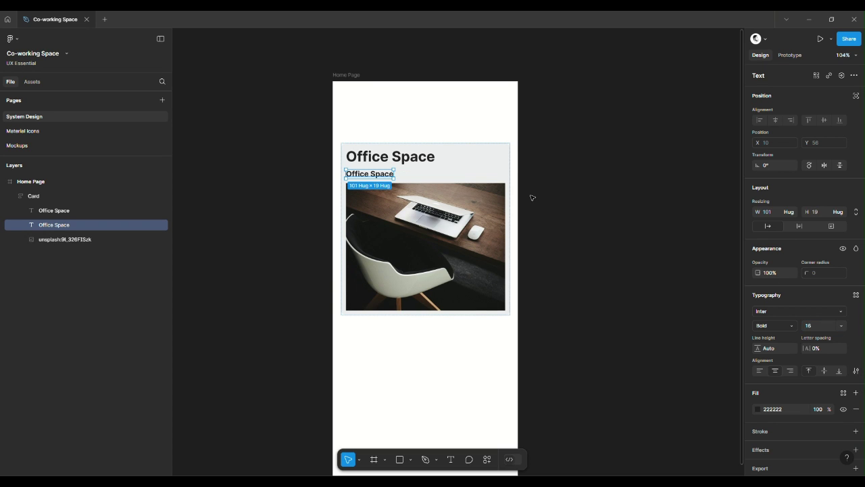
# Reorder the smaller "Office Space" text within the card so it sits below the office photo
pyautogui.press('Down')
pyautogui.press('Up')
pyautogui.press('Up')
pyautogui.press('Down')
pyautogui.press('Down')
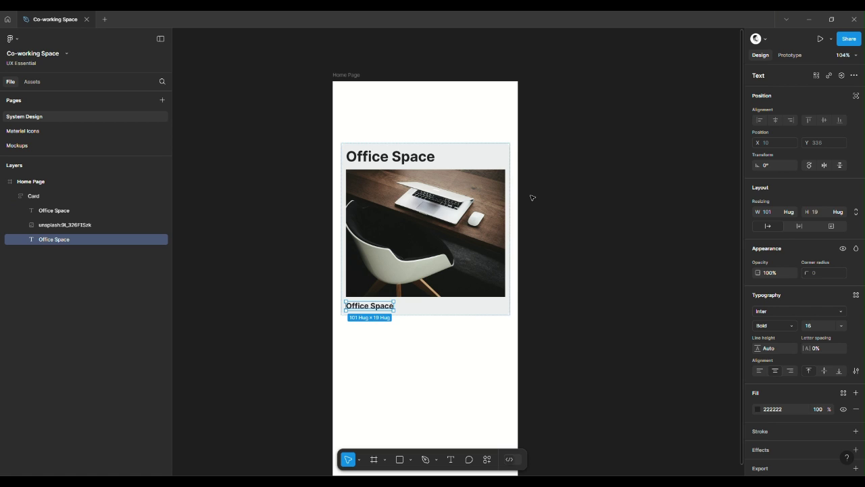
pyautogui.click(532, 198)
# Wrap the smaller "Office Space" text in its own auto layout frame and rename that frame "button"
pyautogui.click(361, 306)
pyautogui.click(364, 308)
pyautogui.hotkey('shift', 'a')
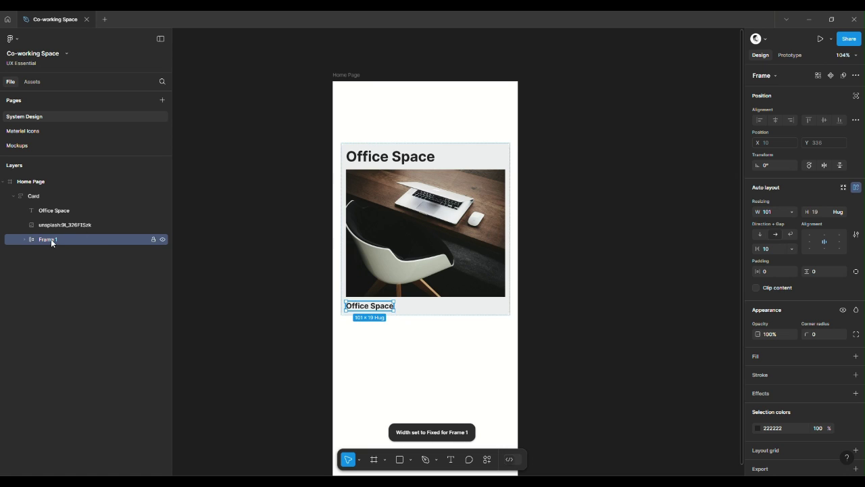
pyautogui.doubleClick(50, 238)
pyautogui.write('butto')
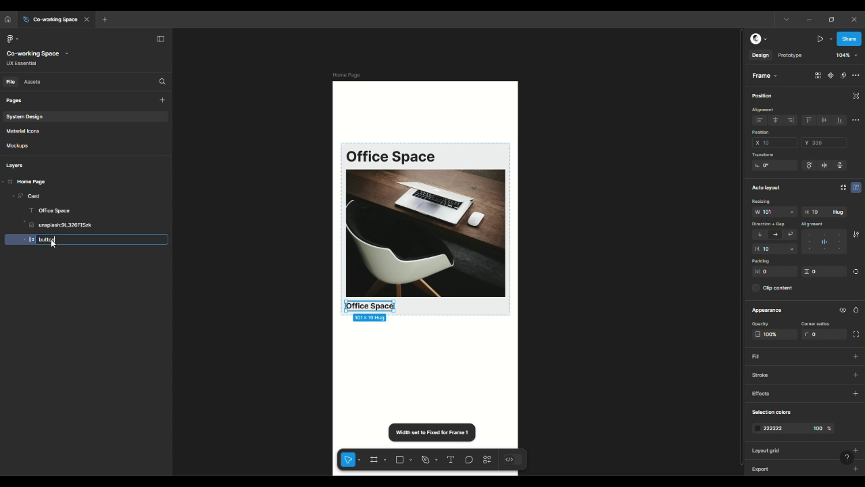
pyautogui.write('n')
pyautogui.press('Return')
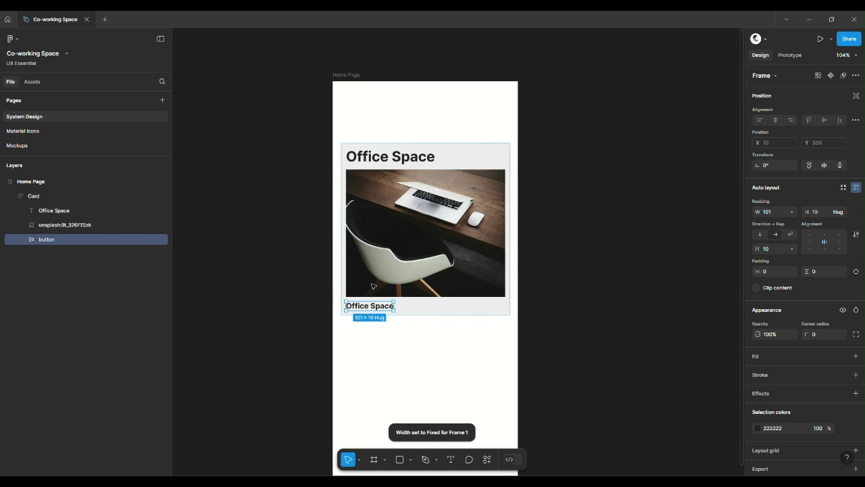
# Set the button frame's horizontal padding to 20 and its vertical padding to 10
pyautogui.click(774, 276)
pyautogui.write('2')
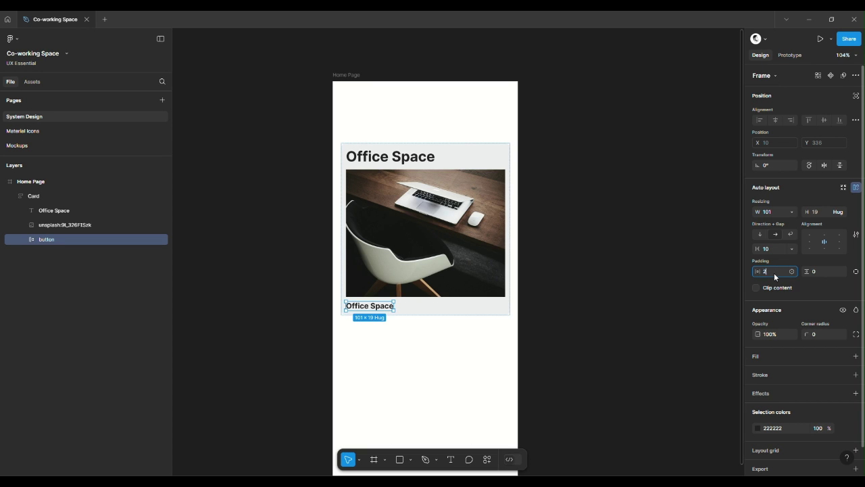
pyautogui.write('0')
pyautogui.press('Tab')
pyautogui.write('10')
pyautogui.press('Return')
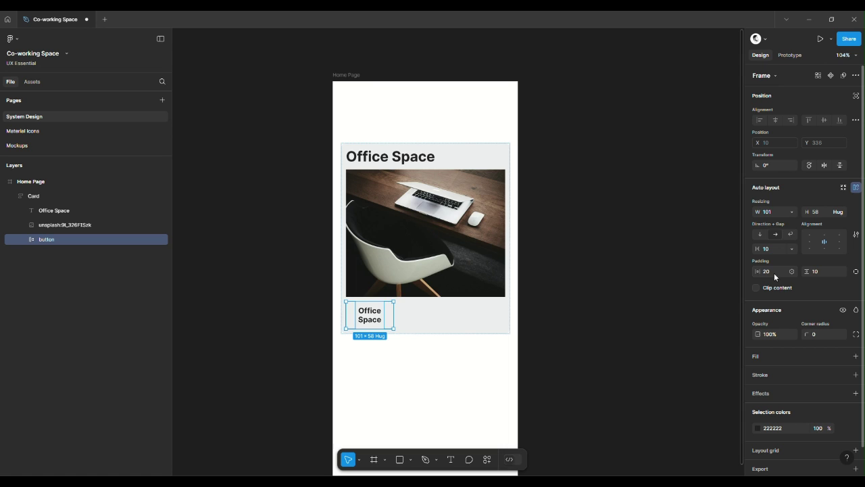
# Give the button frame an orange fill (FFA500) and widen it to about 179
pyautogui.click(856, 356)
pyautogui.click(794, 373)
pyautogui.write('orange')
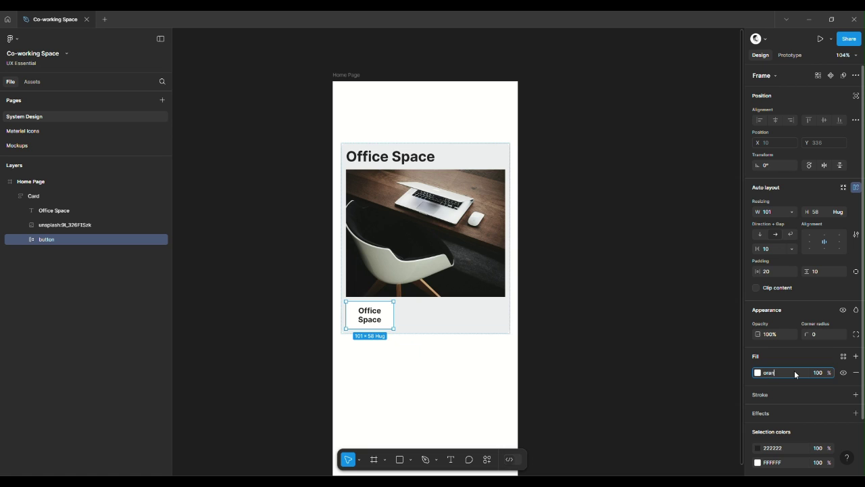
pyautogui.press('Return')
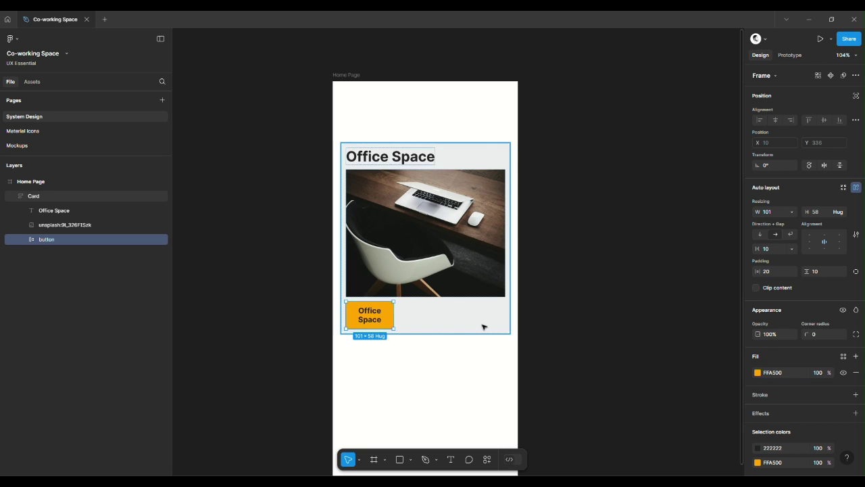
pyautogui.moveTo(394, 316); pyautogui.dragTo(430, 322)
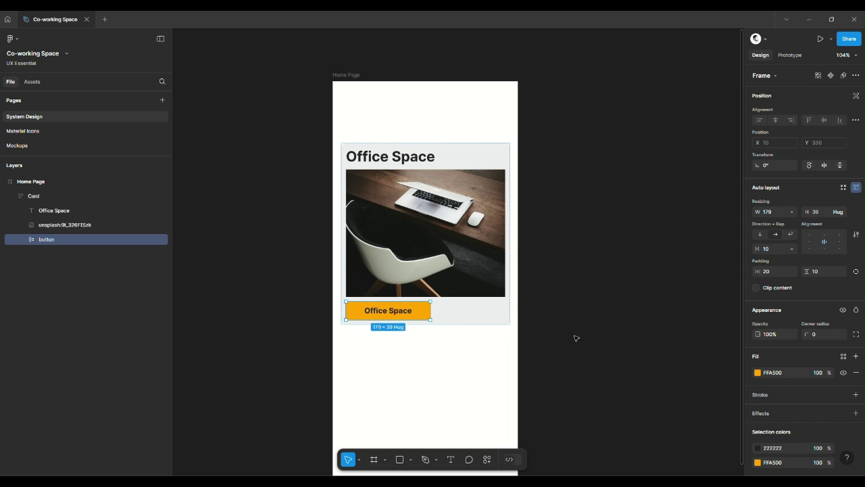
# Replace the button's label text with "View Space"
pyautogui.doubleClick(379, 309)
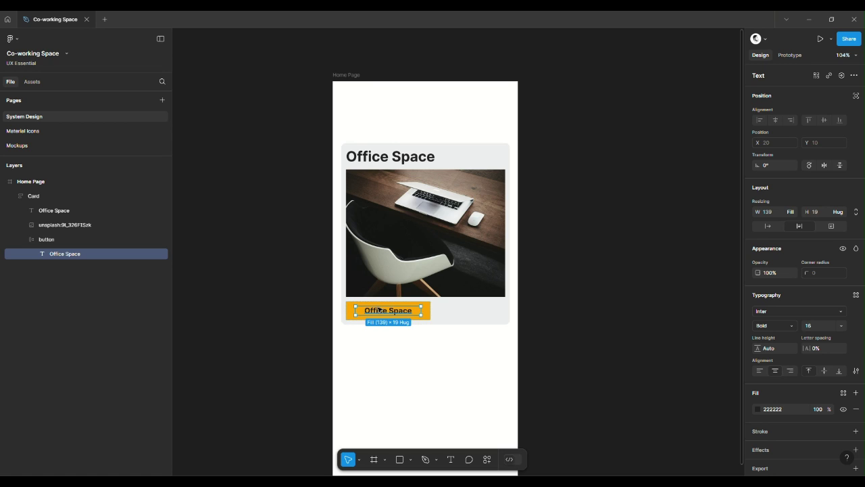
pyautogui.doubleClick(378, 310)
pyautogui.write('View')
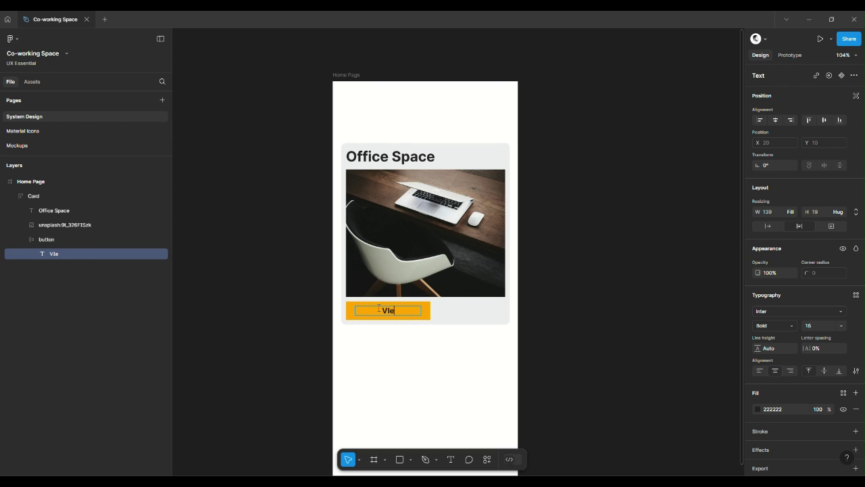
pyautogui.press('BackSpace')
pyautogui.press('BackSpace')
pyautogui.press('BackSpace')
pyautogui.write('iew Space')
pyautogui.press('Escape')
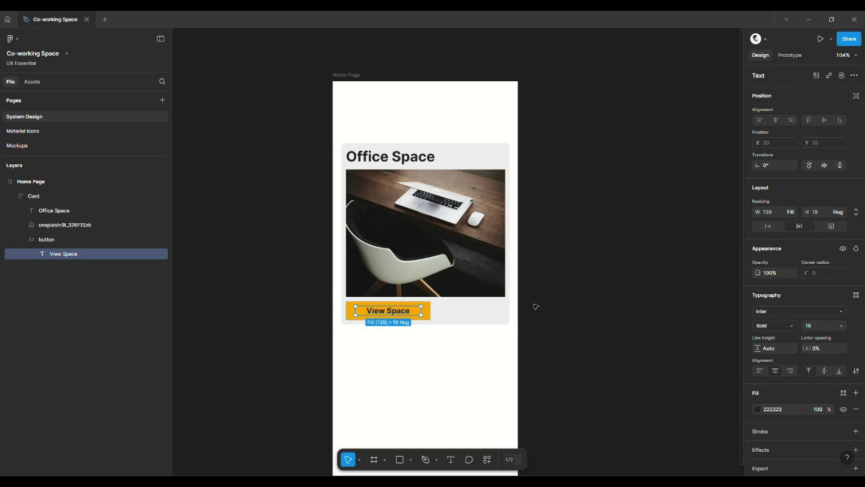
# Set the button's corner radius to 20 and its opacity to 100%
pyautogui.click(427, 309)
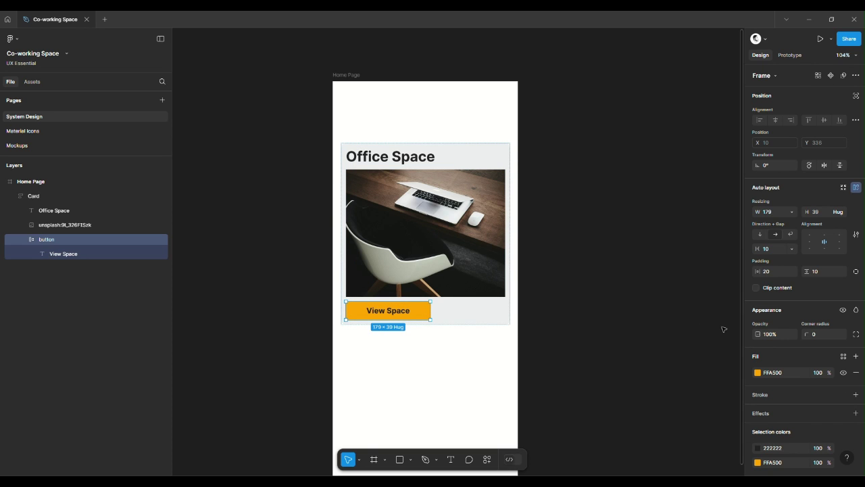
pyautogui.press('1')
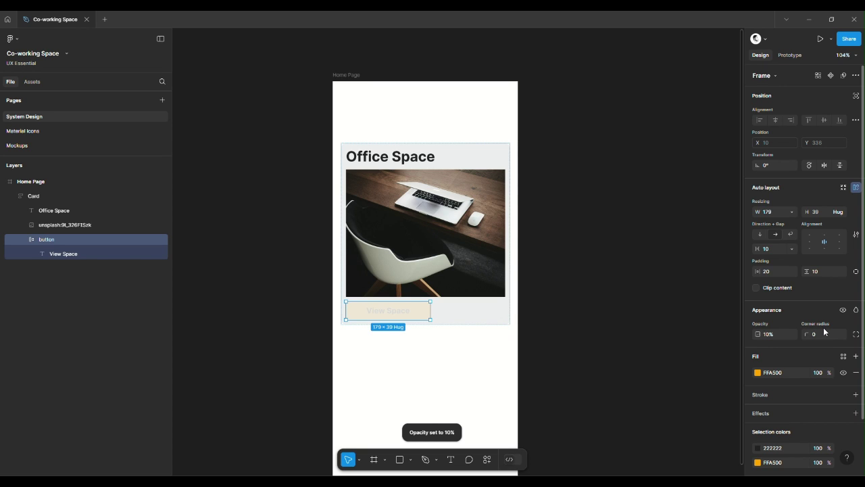
pyautogui.click(824, 334)
pyautogui.write('20')
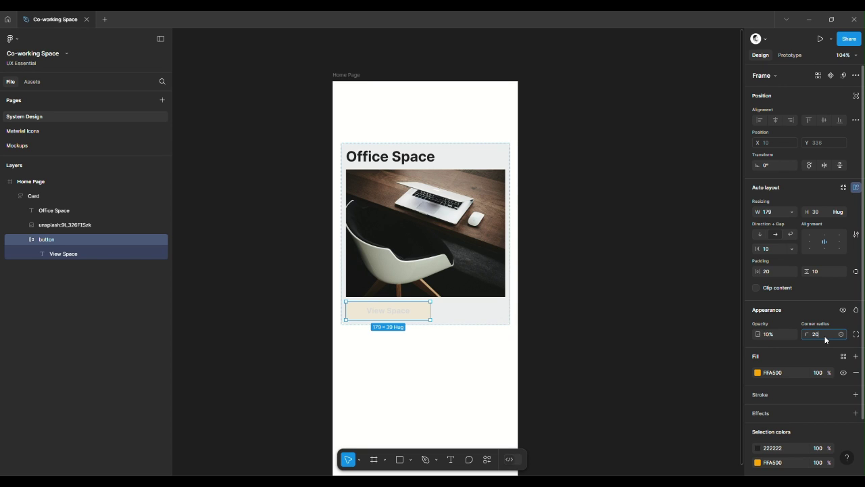
pyautogui.press('Return')
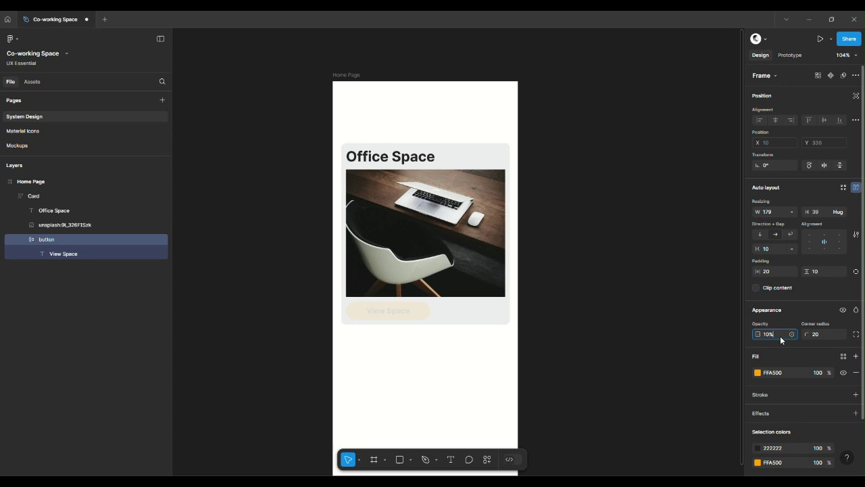
pyautogui.write('2')
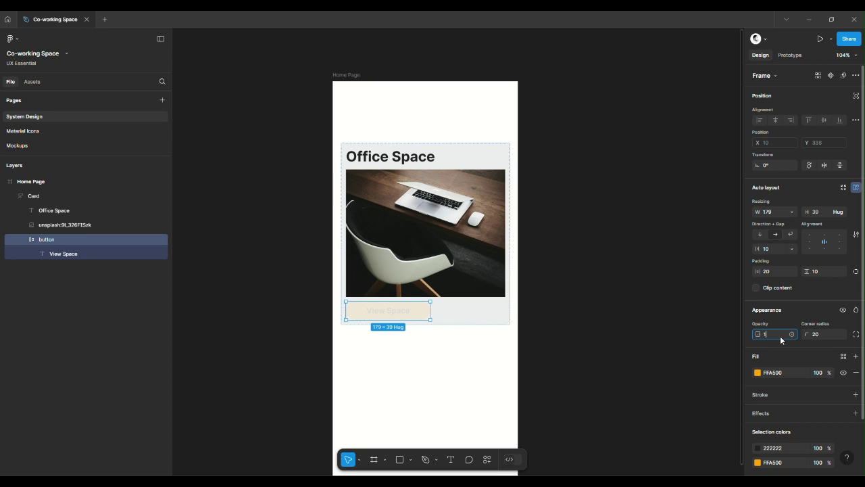
pyautogui.press('Return')
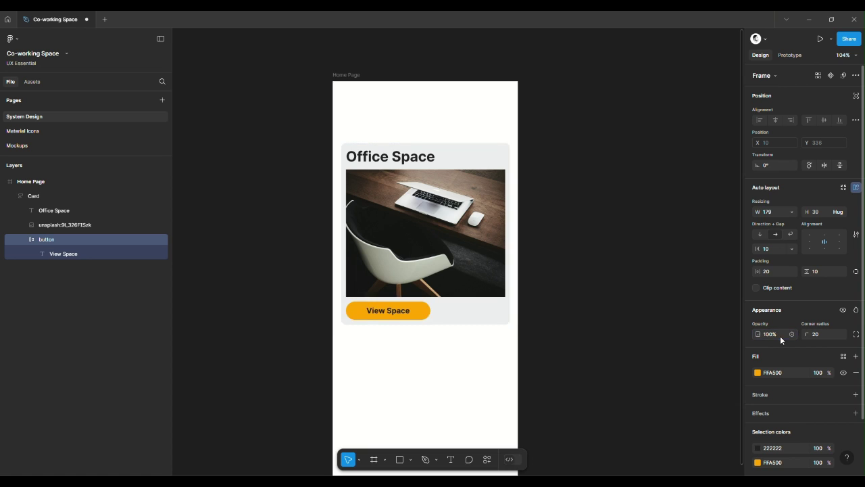
pyautogui.click(616, 272)
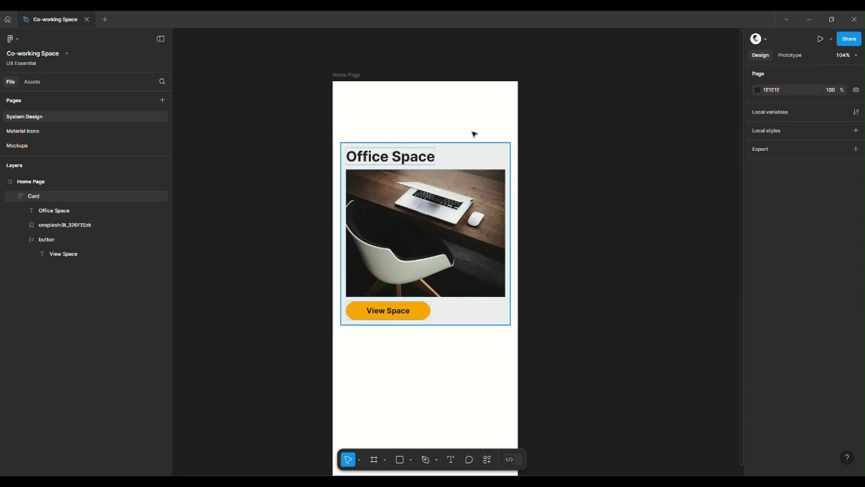
# Centre the contents of the Card frame and give the office photo a corner radius of 10
pyautogui.click(475, 160)
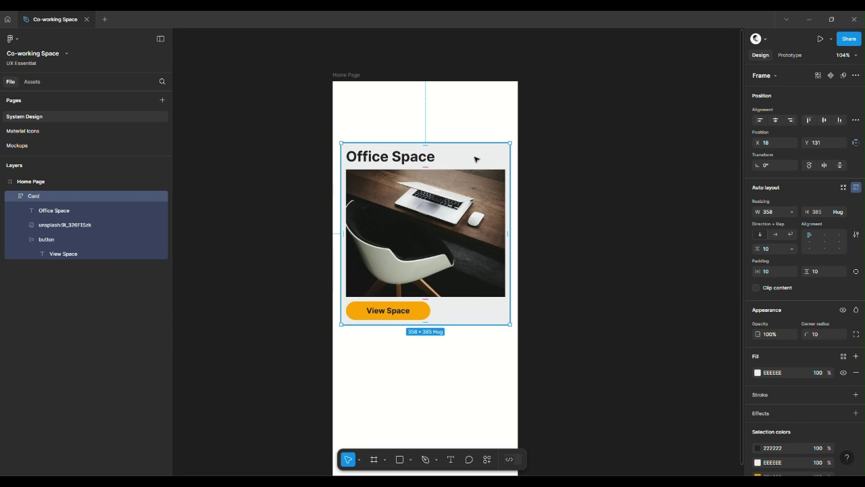
pyautogui.click(823, 244)
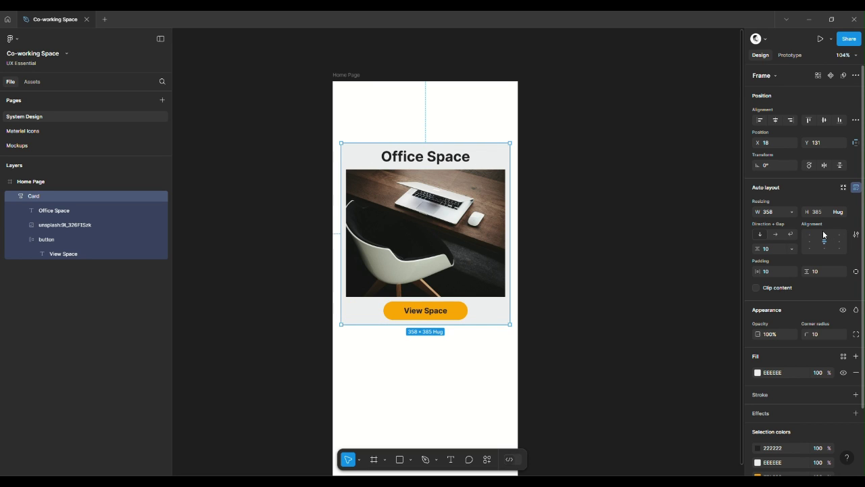
pyautogui.click(672, 214)
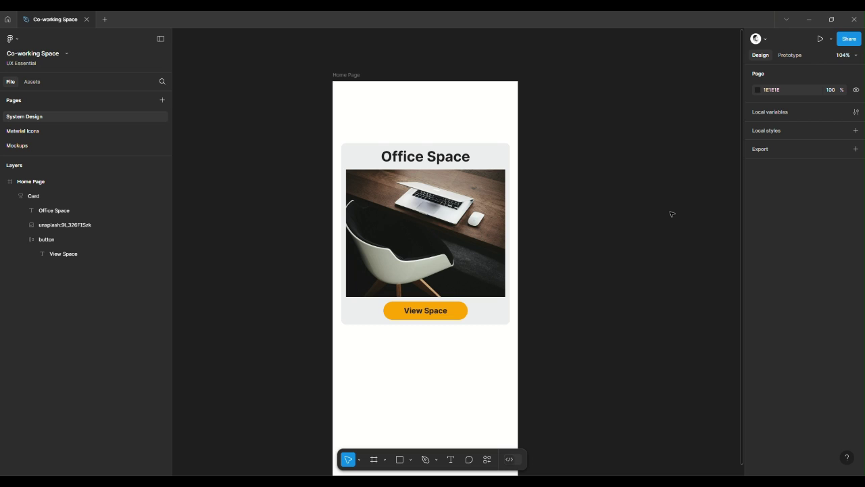
pyautogui.click(478, 217)
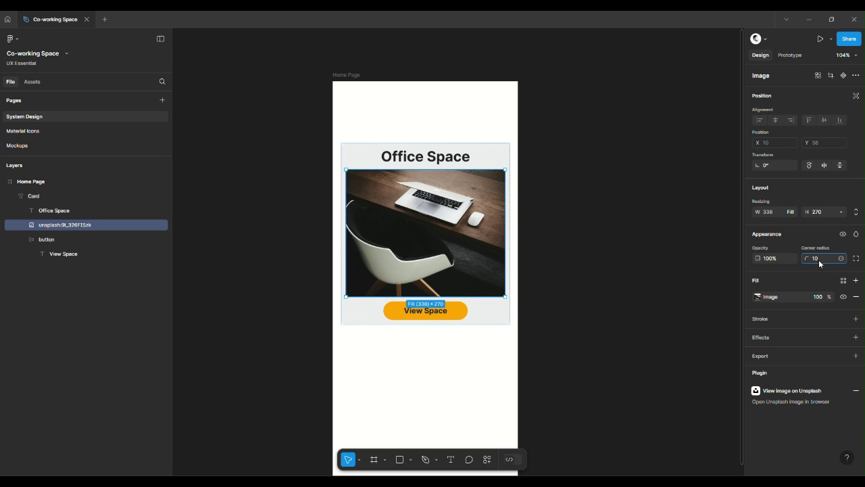
pyautogui.click(617, 236)
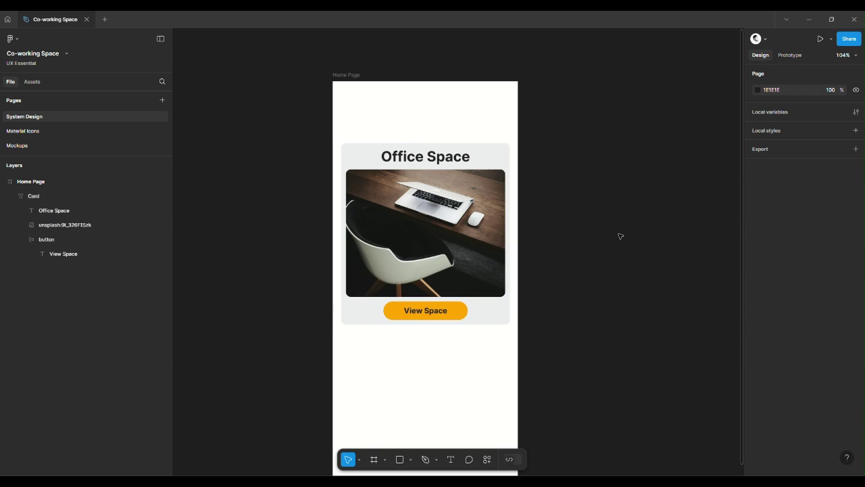
# Move the "View Space" button out of the card onto the empty canvas beside the Home Page frame
pyautogui.click(483, 218)
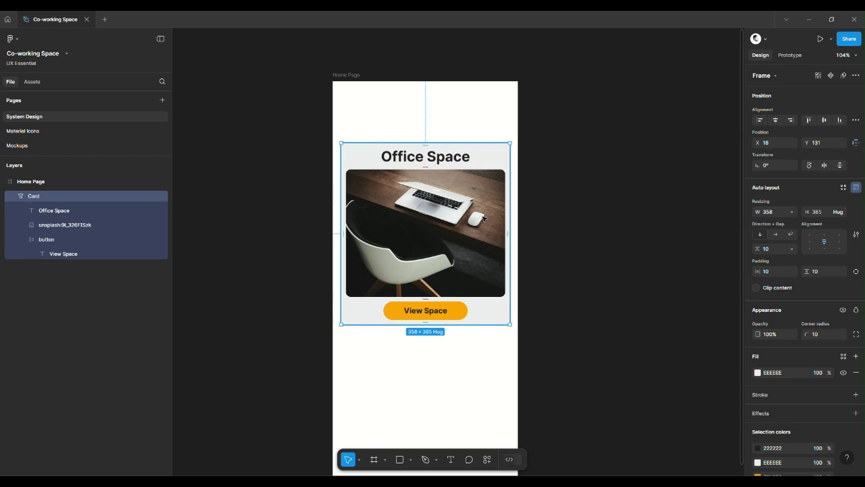
pyautogui.click(449, 312)
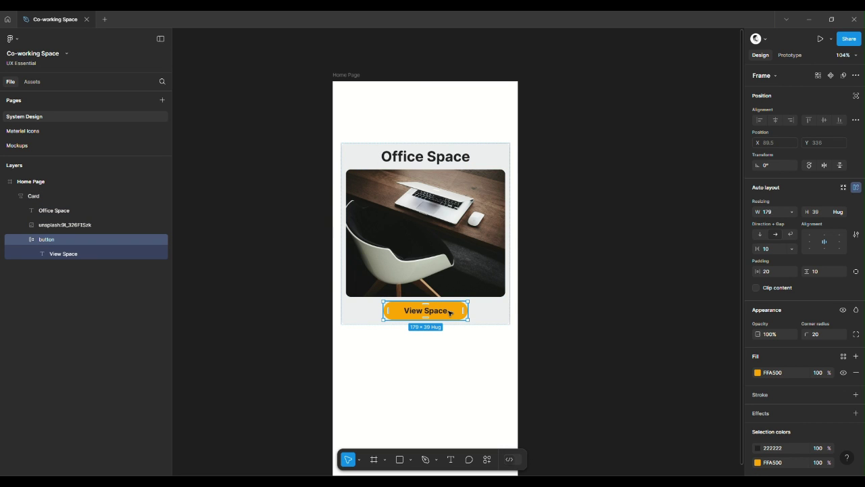
pyautogui.moveTo(449, 312); pyautogui.dragTo(629, 198)
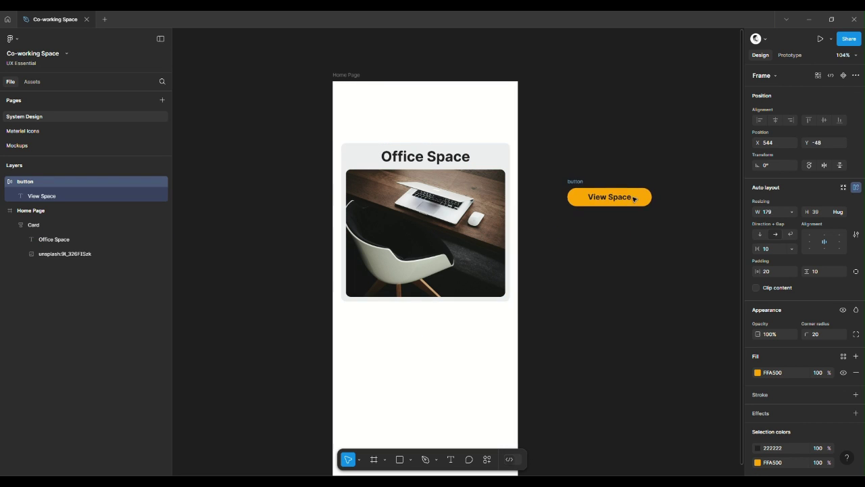
pyautogui.click(567, 234)
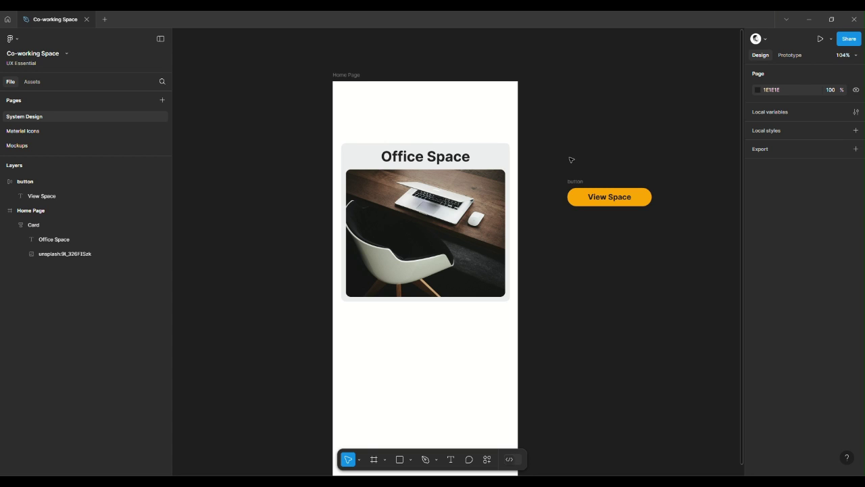
# Convert the standalone button frame into a component
pyautogui.click(577, 181)
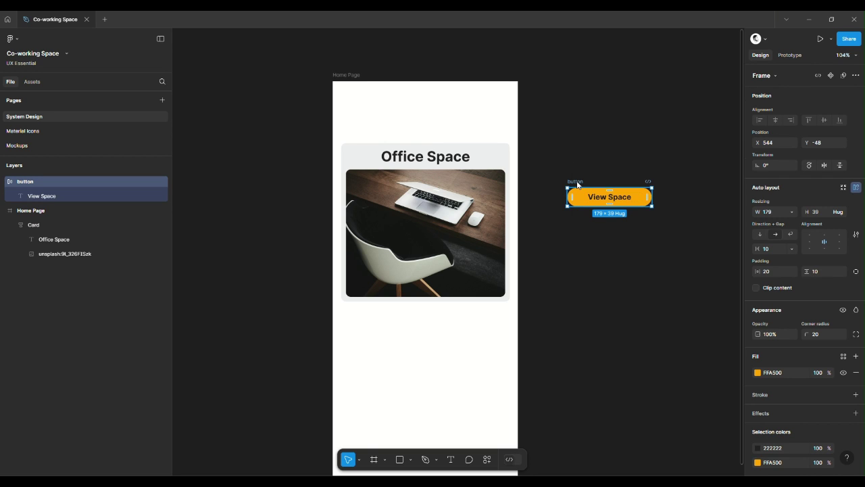
pyautogui.rightClick(577, 181)
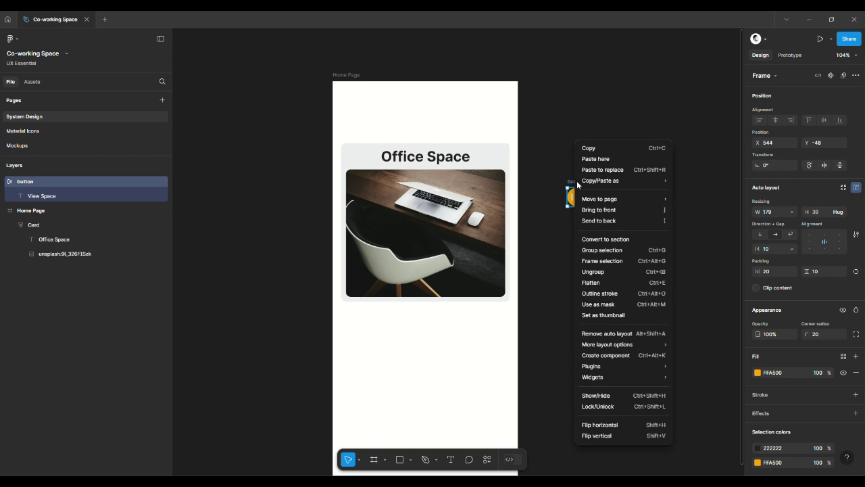
pyautogui.click(638, 360)
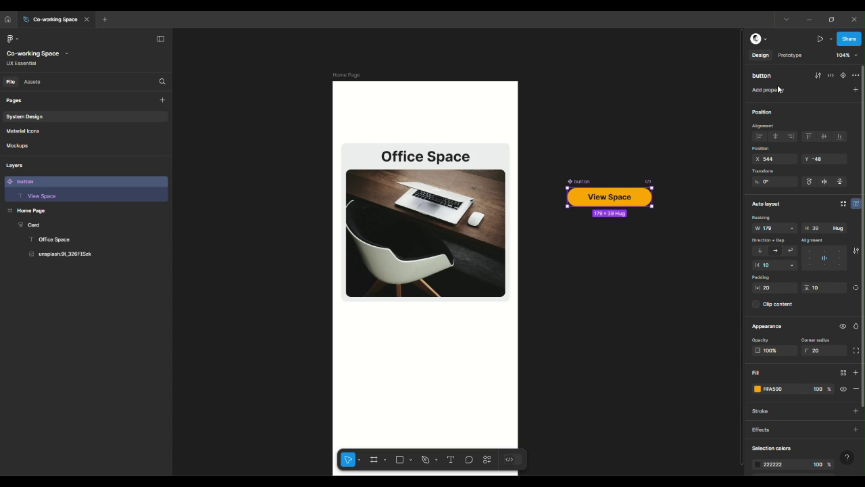
# Add a variant property to the button component and create a second variant with the value "Active"
pyautogui.click(855, 90)
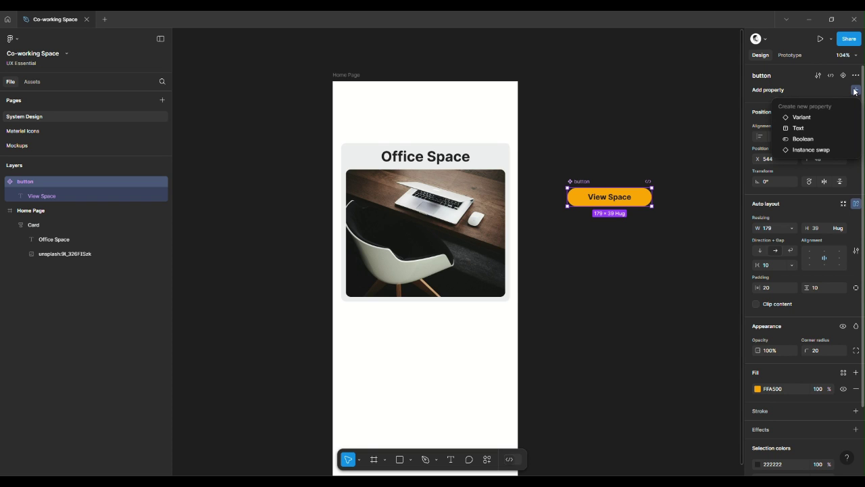
pyautogui.click(811, 117)
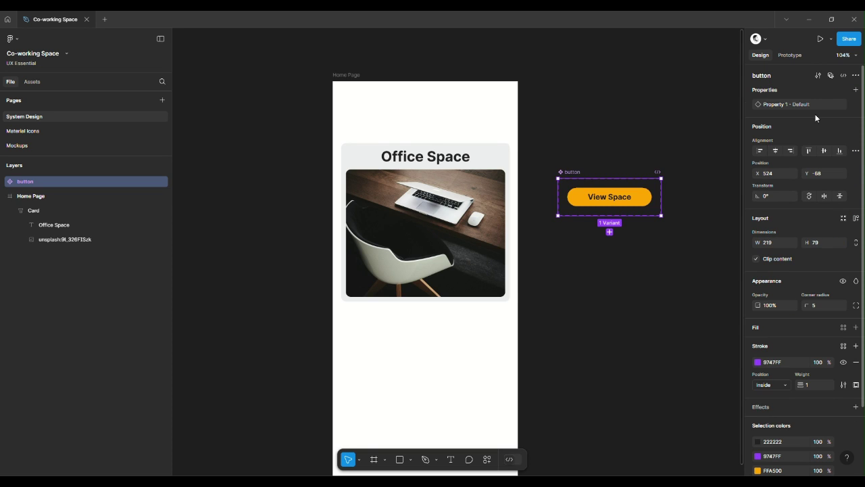
pyautogui.click(612, 234)
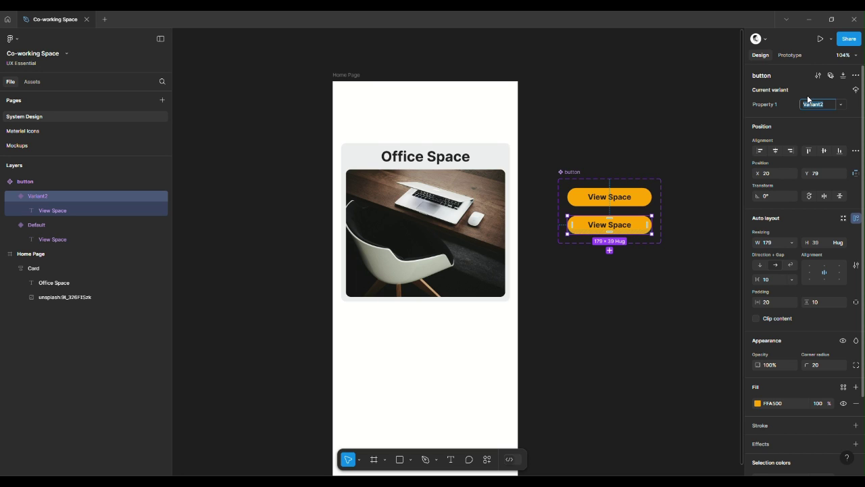
pyautogui.write('Active')
pyautogui.press('Return')
# Change the fill of the Active button variant to the lighter orange FDC256
pyautogui.click(758, 404)
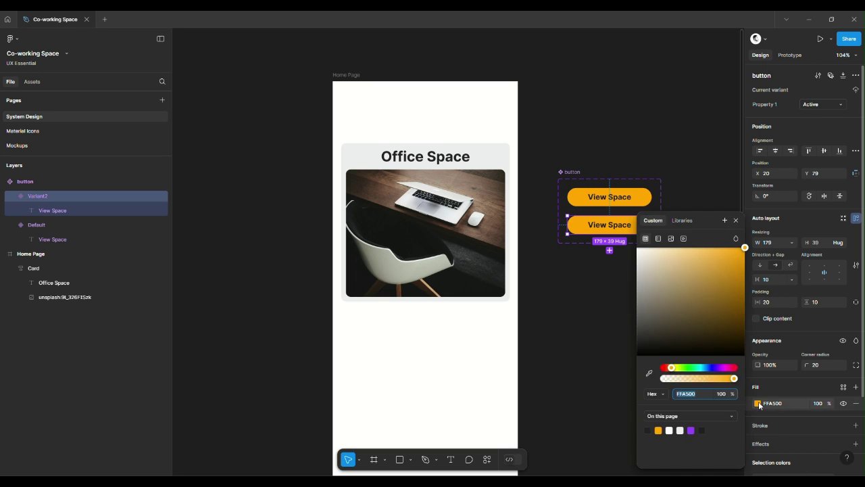
pyautogui.click(725, 256)
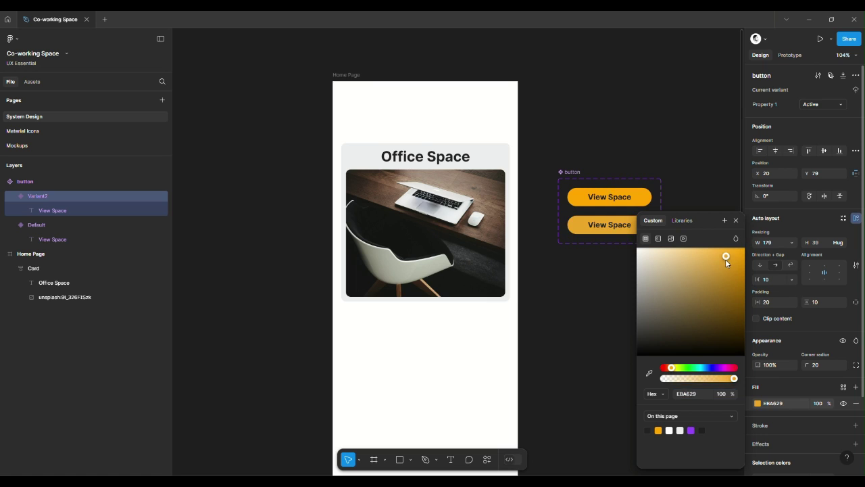
pyautogui.click(707, 248)
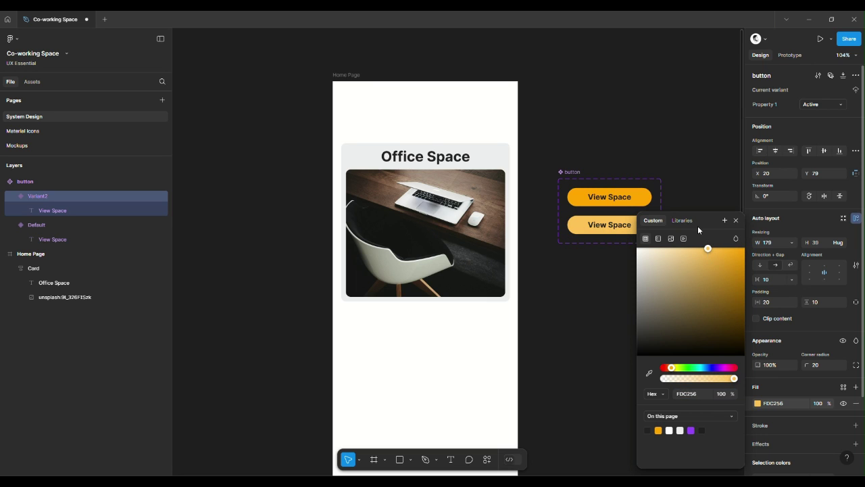
pyautogui.click(678, 172)
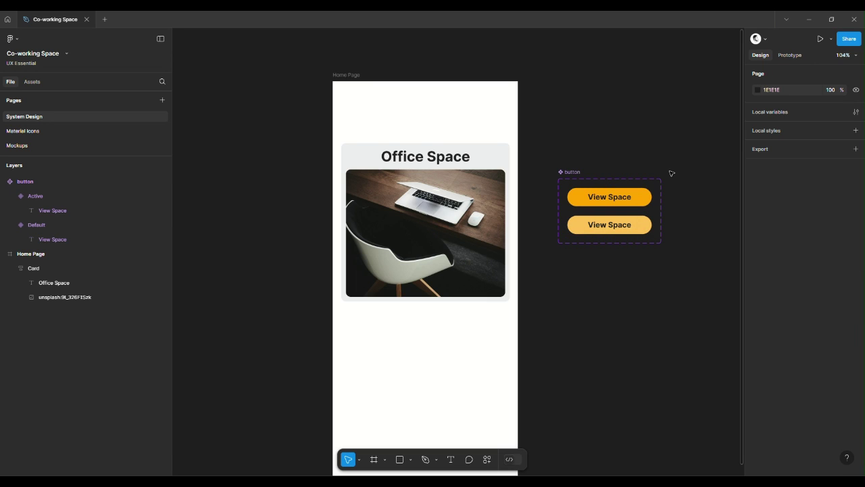
# Insert an instance of the button component from this file's assets into the Card, below the office photo
pyautogui.click(617, 177)
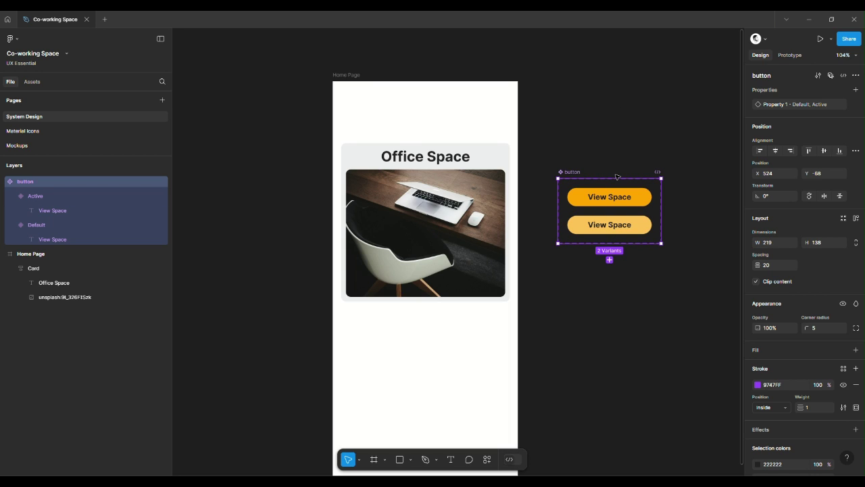
pyautogui.click(34, 82)
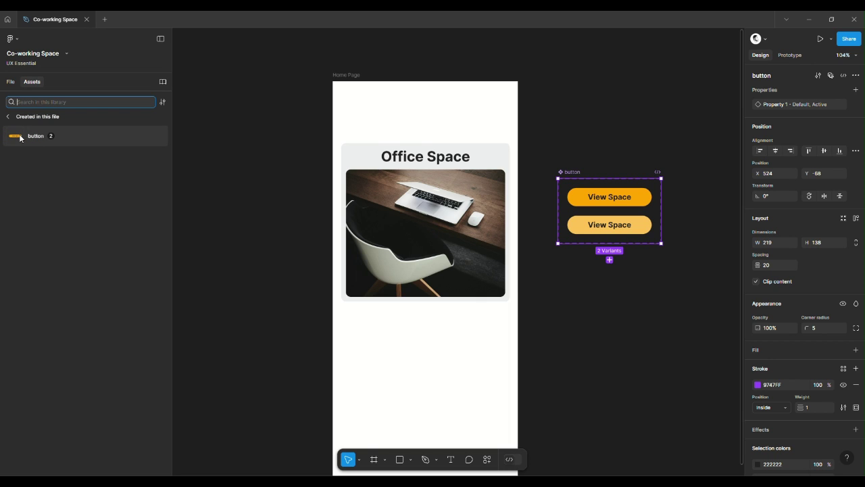
pyautogui.moveTo(13, 139); pyautogui.dragTo(412, 272)
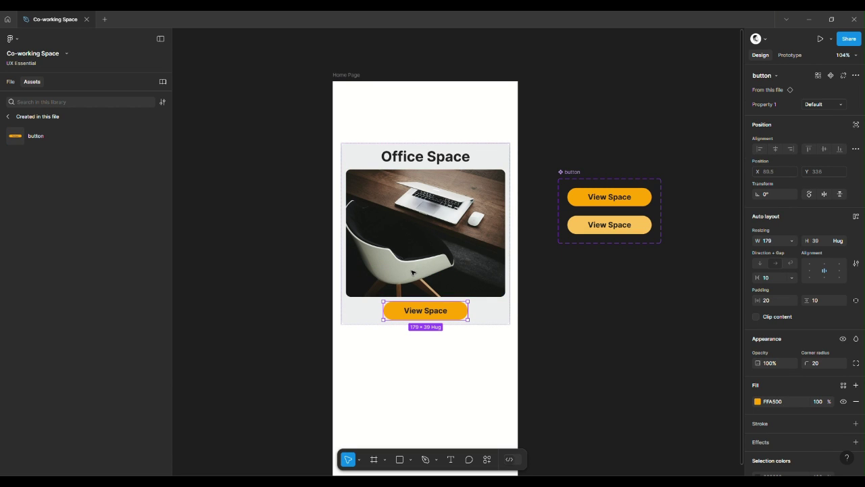
# Switch the card's button instance to the Active variant and back to Default
pyautogui.click(840, 105)
pyautogui.click(821, 116)
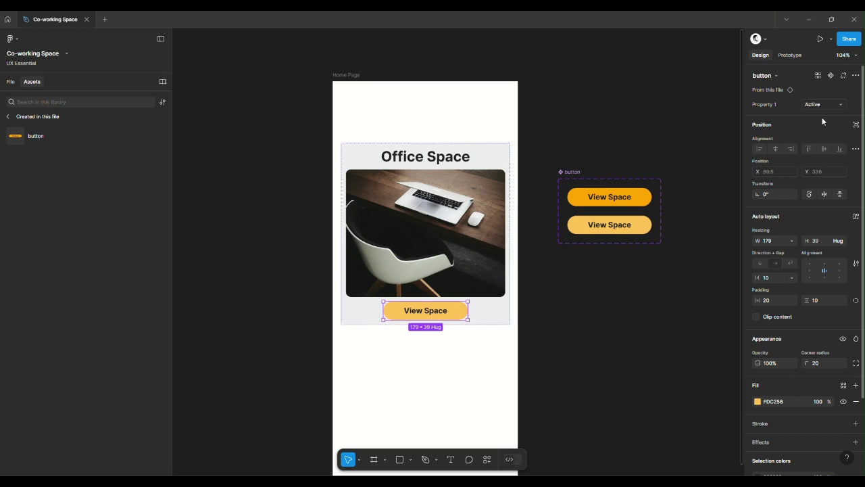
pyautogui.click(842, 105)
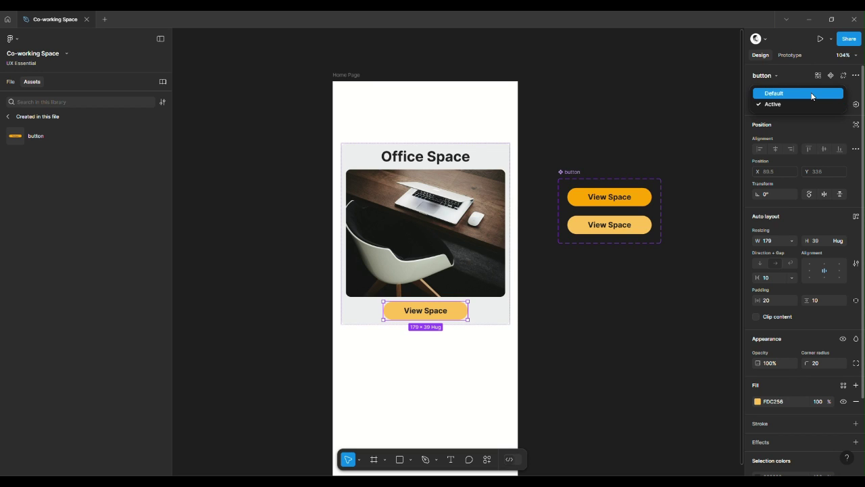
pyautogui.click(812, 96)
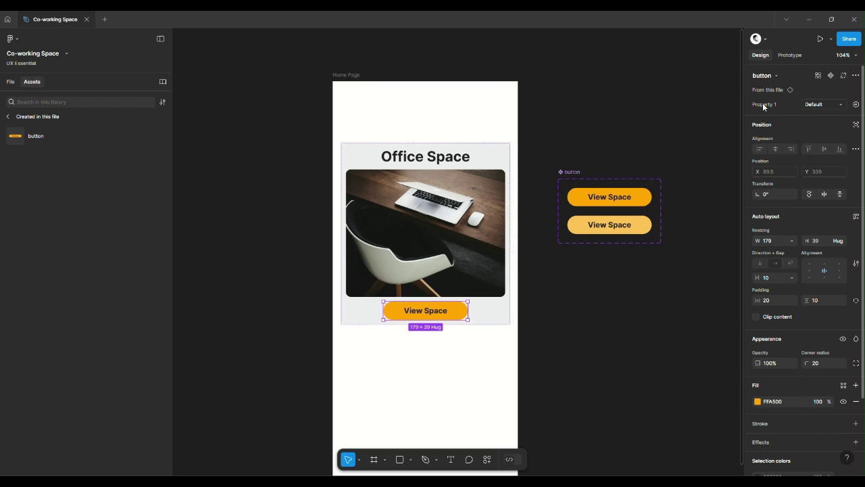
pyautogui.click(669, 266)
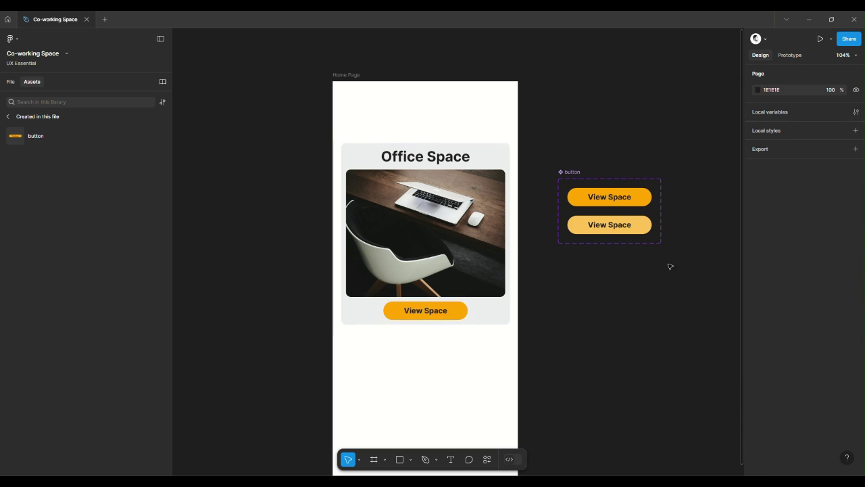
# Rename the button component's variant property to "States"
pyautogui.click(567, 167)
pyautogui.doubleClick(772, 105)
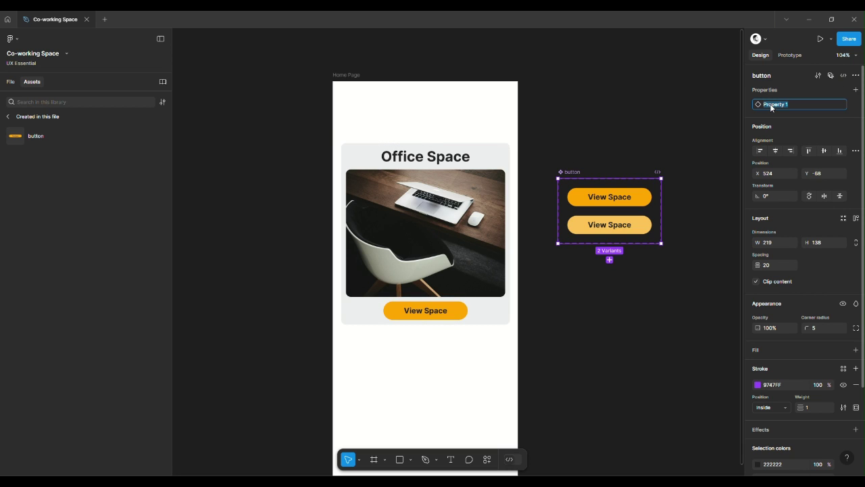
pyautogui.write('States')
pyautogui.press('Return')
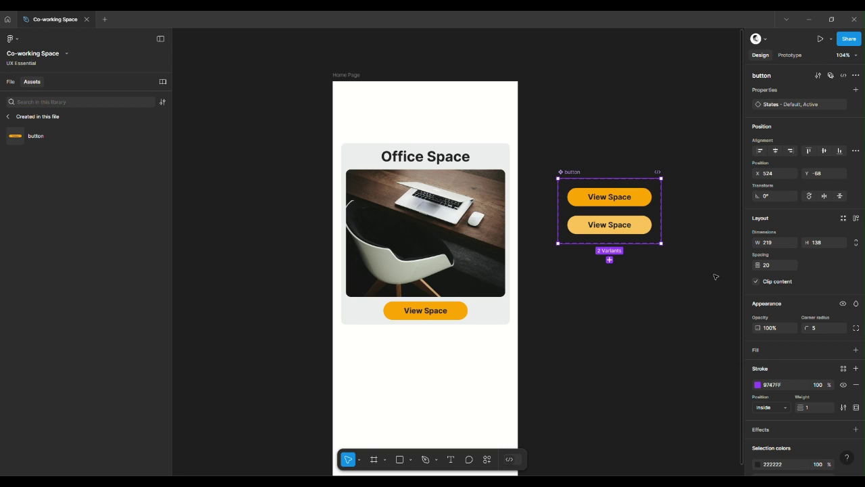
# Set the States property of the card's button instance to Active
pyautogui.click(482, 303)
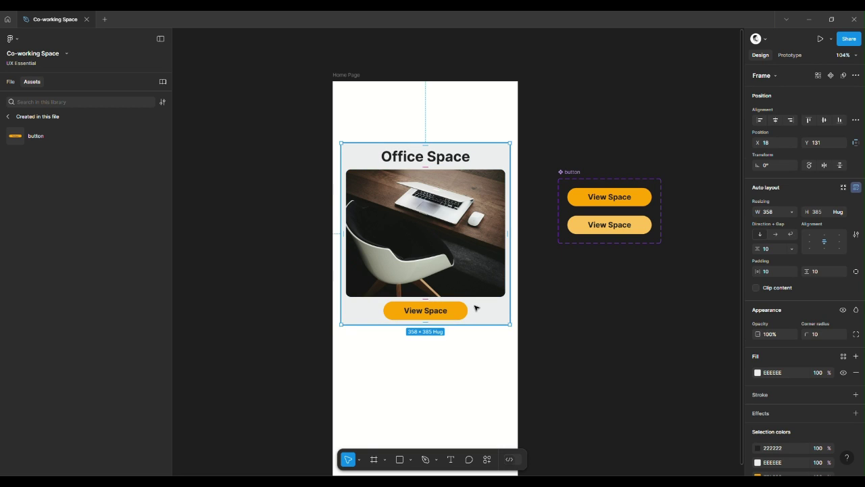
pyautogui.click(442, 313)
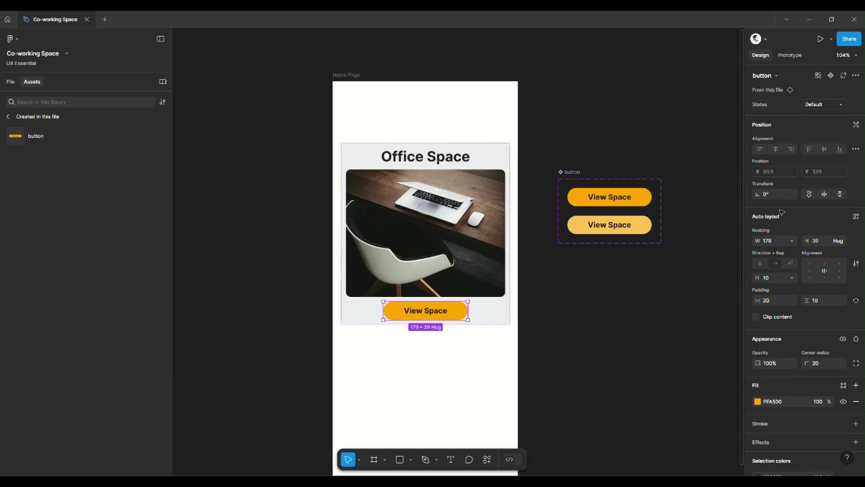
pyautogui.click(832, 104)
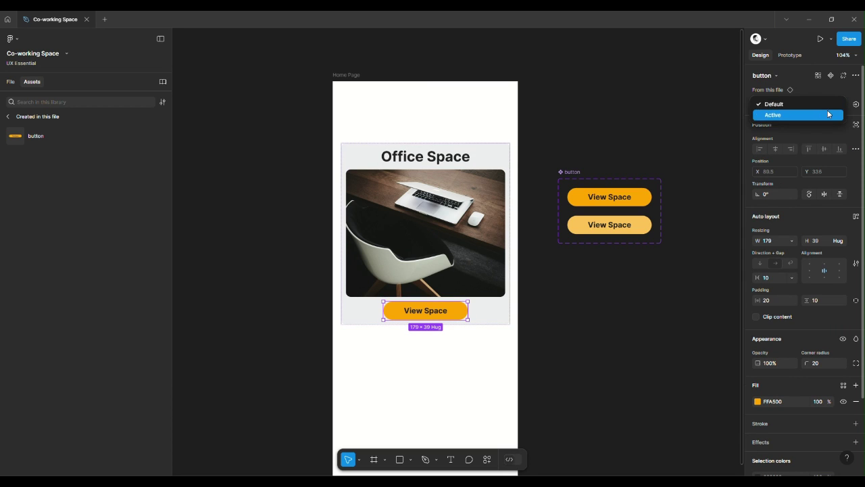
pyautogui.click(829, 114)
pyautogui.click(693, 112)
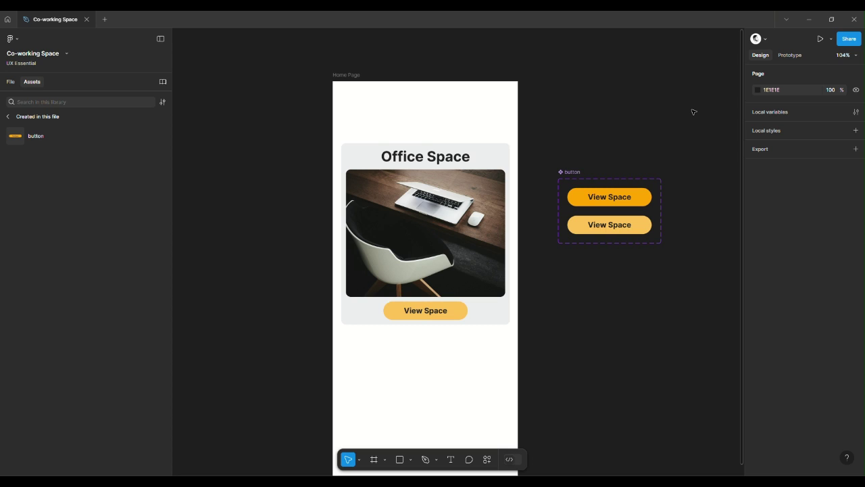
# Set the font weight of the "View Space" label in the Active variant to Regular
pyautogui.doubleClick(616, 228)
pyautogui.doubleClick(616, 228)
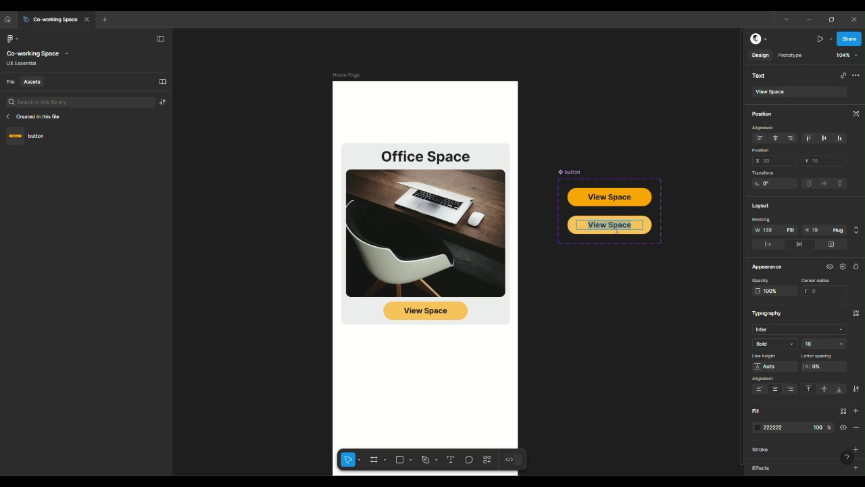
pyautogui.click(780, 346)
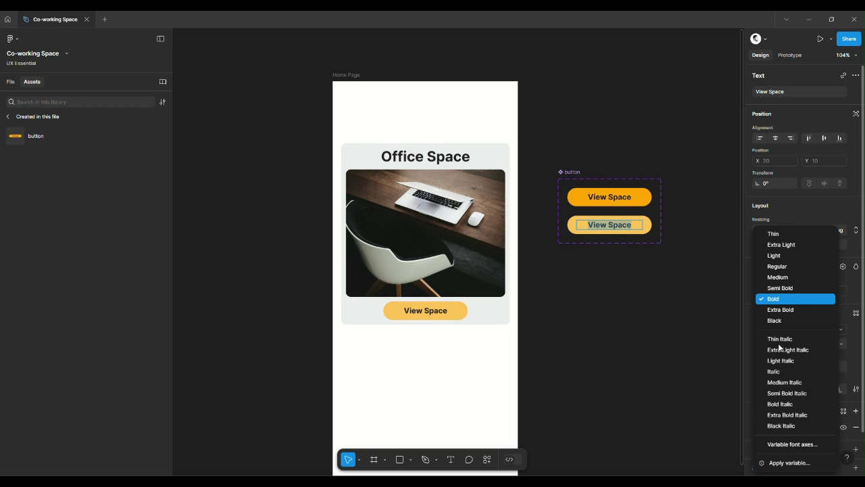
pyautogui.click(777, 265)
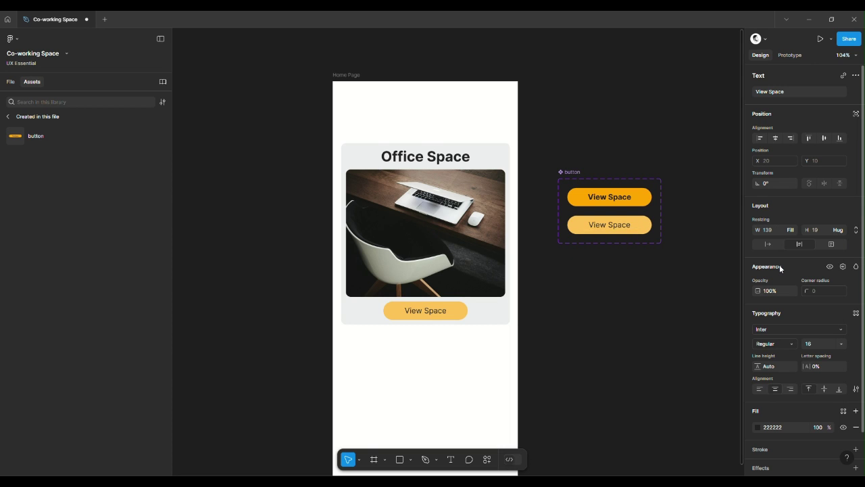
pyautogui.press('Escape')
pyautogui.click(659, 306)
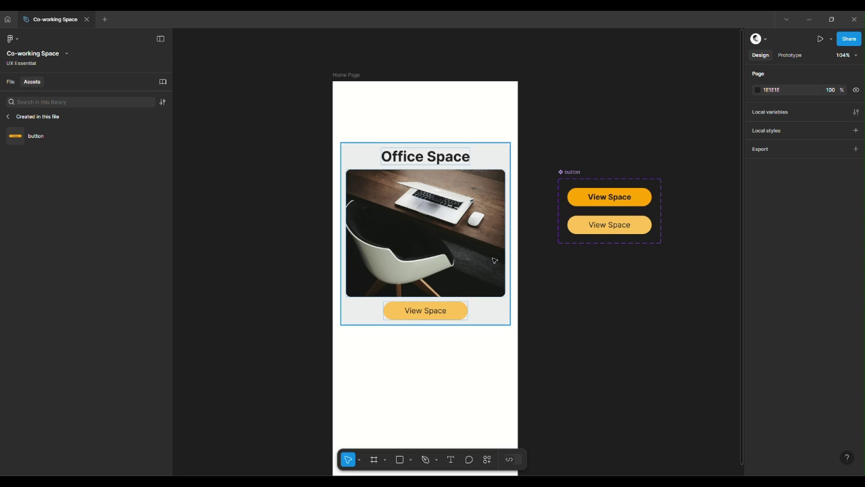
# Duplicate the Home Page frame twice, placing the copies in an evenly spaced row to the left of the original
pyautogui.scroll(2, 433, 130)
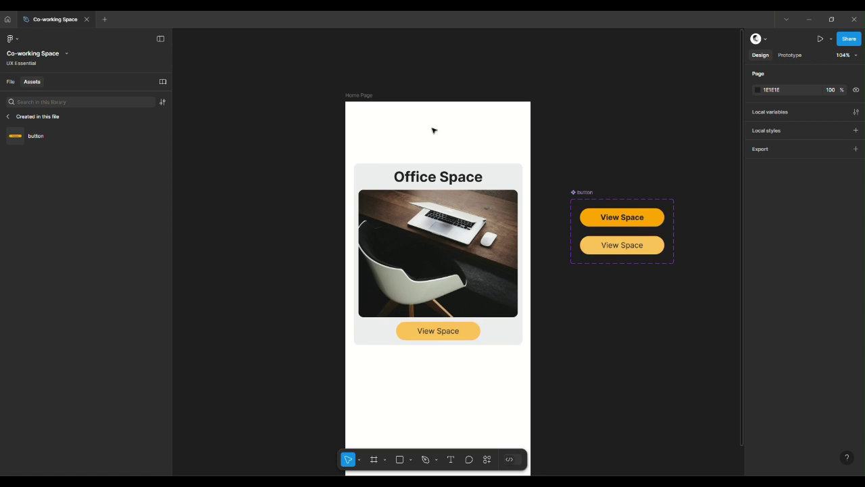
pyautogui.hscroll(-2, 433, 129)
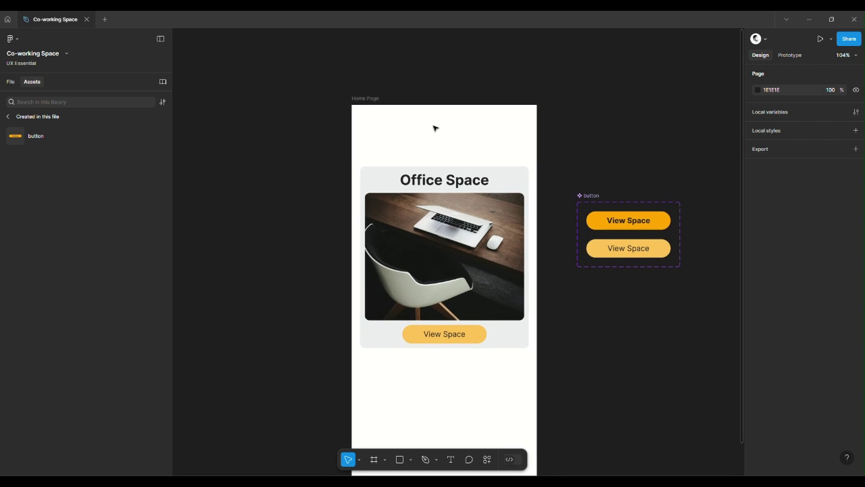
pyautogui.click(367, 101)
pyautogui.scroll(-1, 223, 100)
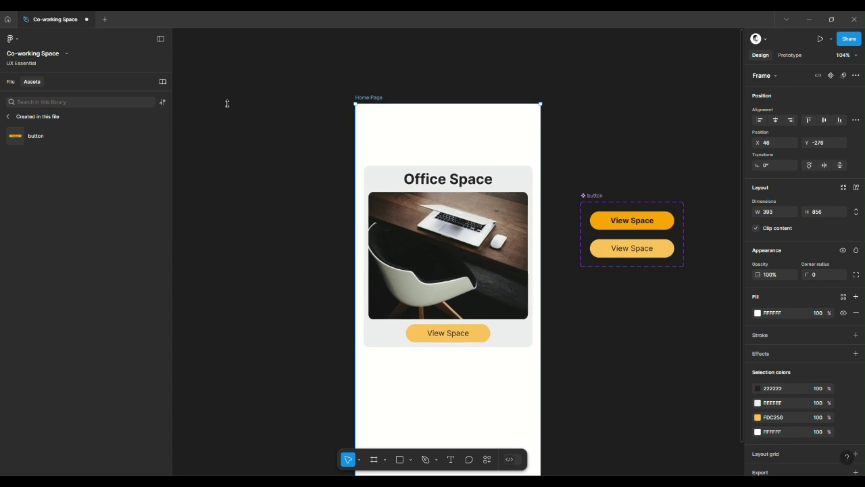
pyautogui.scroll(-5, 401, 119)
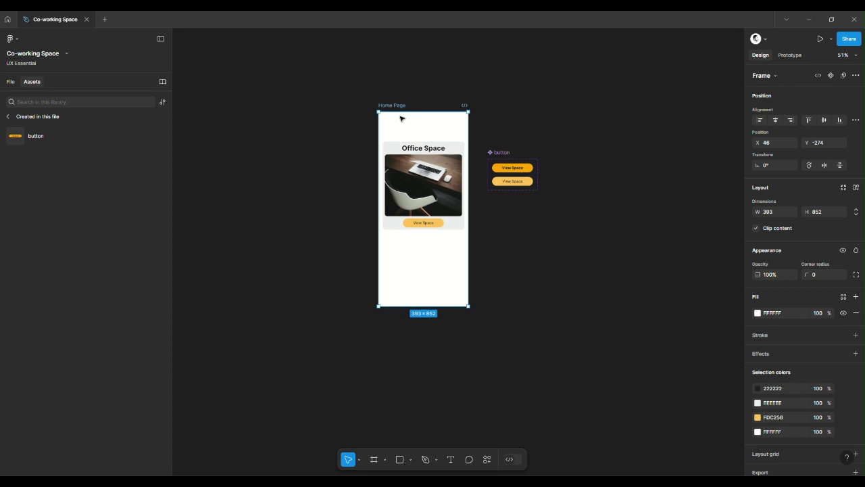
pyautogui.moveTo(397, 107); pyautogui.dragTo(291, 107)
pyautogui.hotkey('ctrl', 'd')
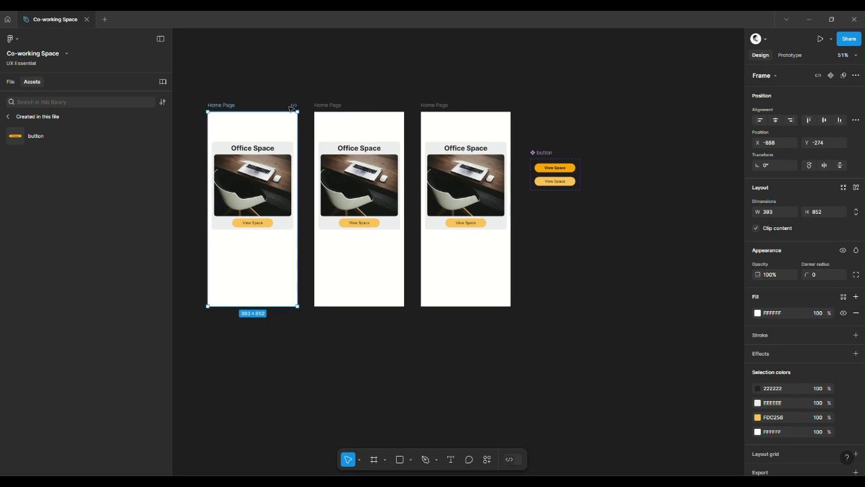
# Recolour the fill of the Active button variant to the red FF575A and check the button instances in the three Home Page frames
pyautogui.hscroll(-5, 367, 218)
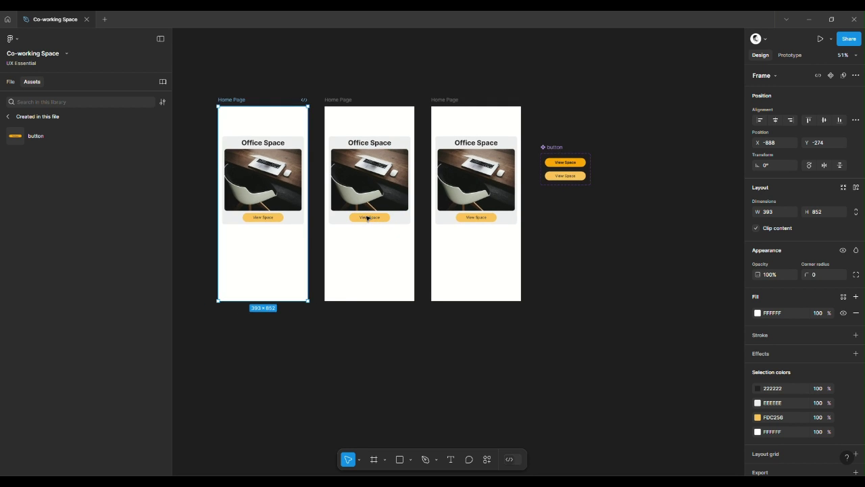
pyautogui.scroll(1, 531, 218)
pyautogui.scroll(3, 534, 220)
pyautogui.hscroll(4, 505, 218)
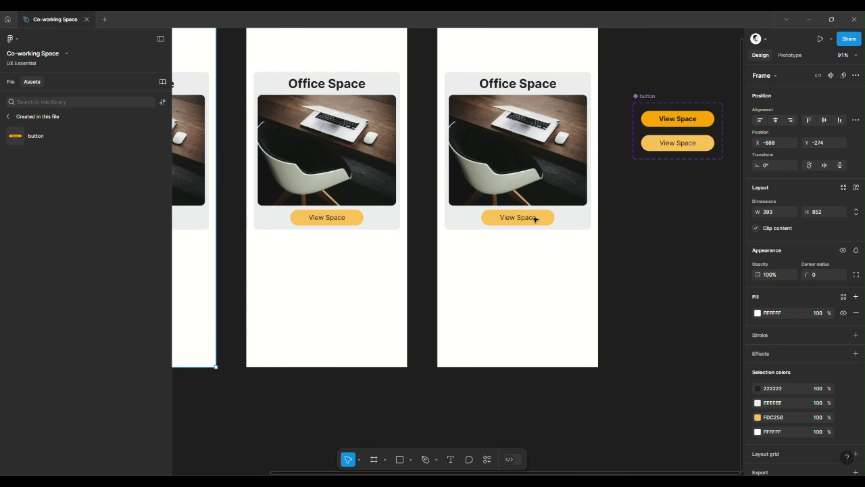
pyautogui.click(680, 142)
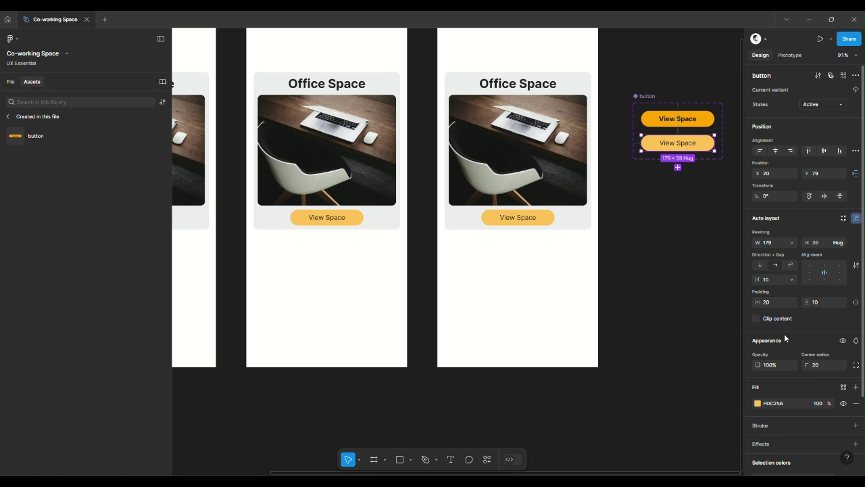
pyautogui.click(791, 403)
pyautogui.click(758, 403)
pyautogui.moveTo(727, 362); pyautogui.dragTo(732, 367)
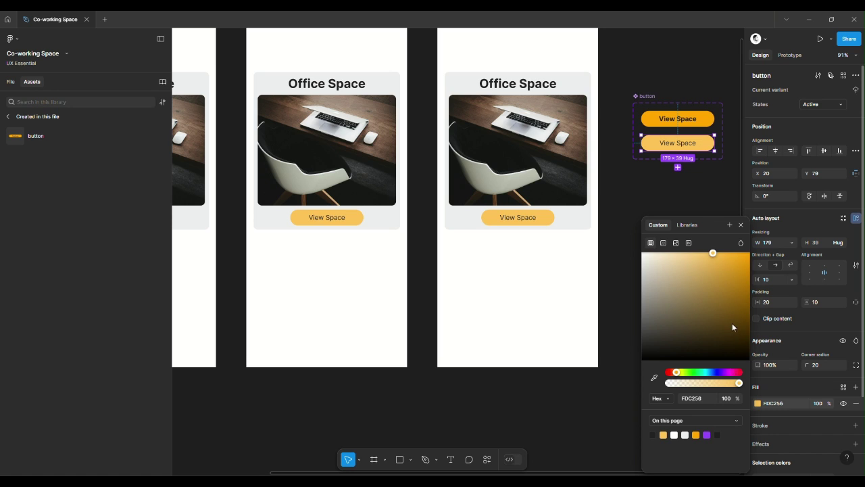
pyautogui.click(735, 333)
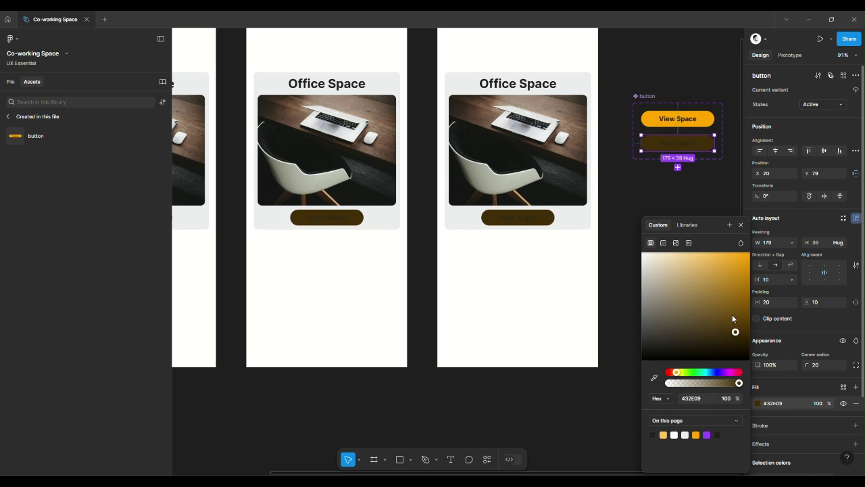
pyautogui.click(735, 371)
pyautogui.click(748, 373)
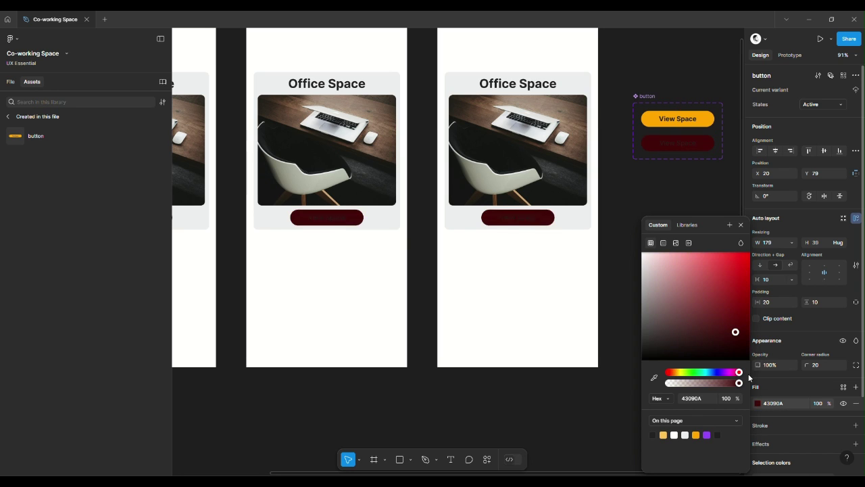
pyautogui.click(714, 253)
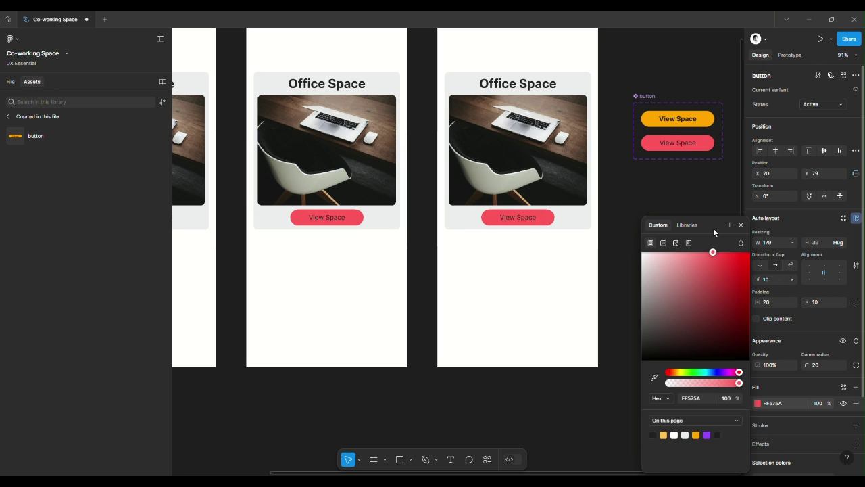
pyautogui.click(530, 205)
pyautogui.scroll(-5, 531, 205)
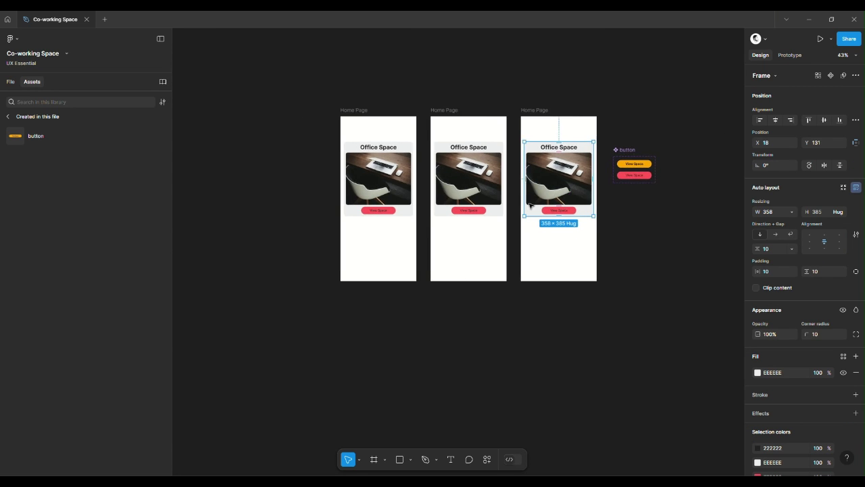
pyautogui.scroll(4, 439, 265)
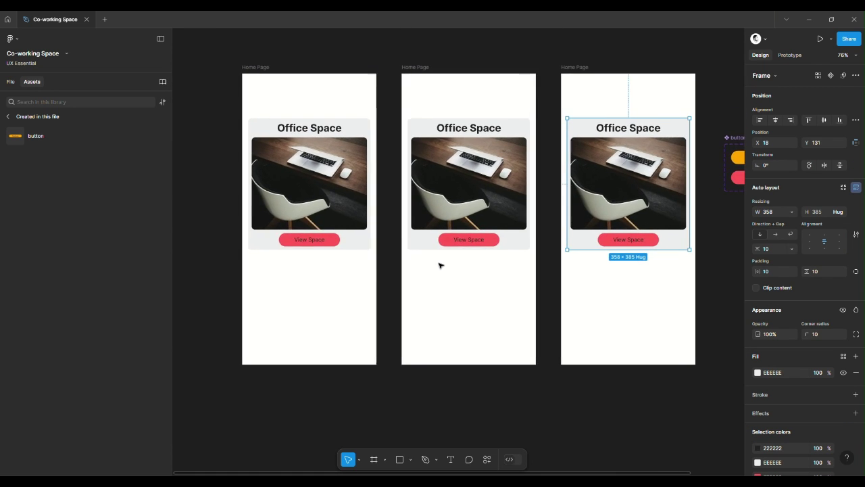